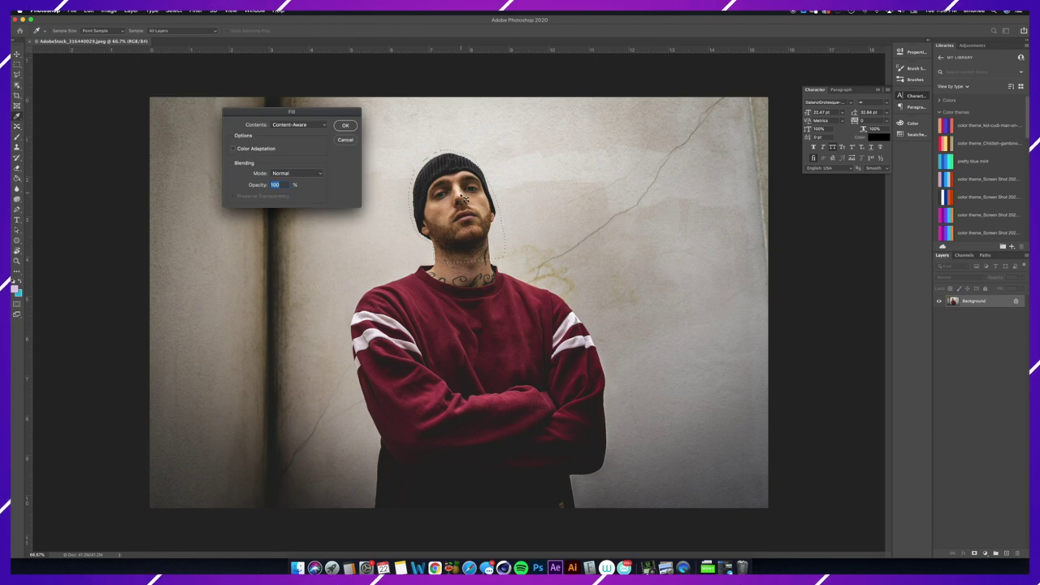
- Fill the selected head area using Content-Aware contents, Normal mode and 100% opacity, and clear the selection
{"action": "key", "text": "Return"}
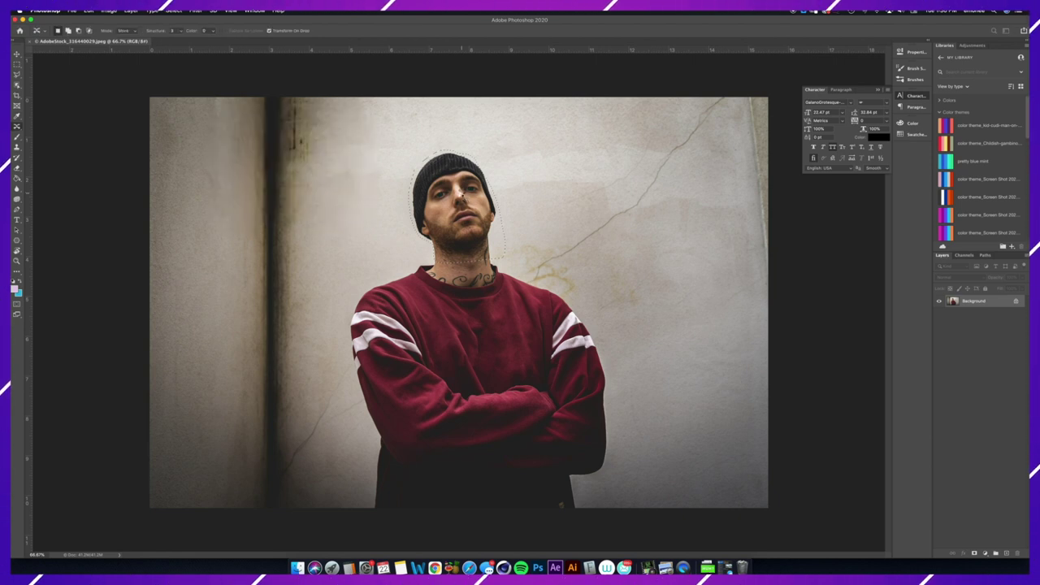
{"action": "key", "text": "super+d"}
{"action": "key", "text": "super+plus"}
{"action": "key", "text": "super+plus"}
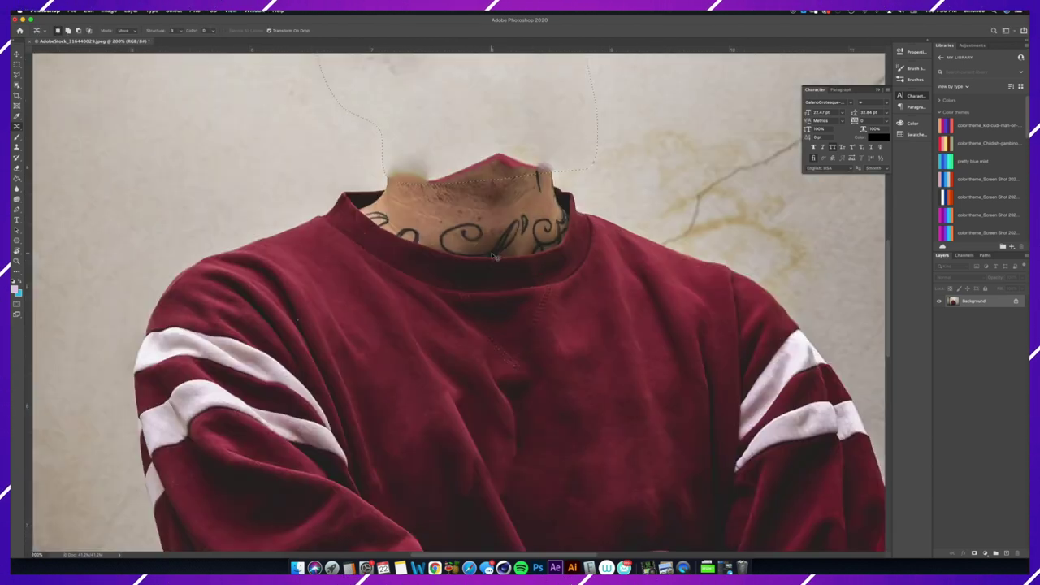
- Content-Aware fill the leftover strip along the top of the neck, and sample clean wall texture above it for cloning
{"action": "scroll", "coordinate": [466, 241], "scroll_direction": "up", "scroll_amount": 3}
{"action": "left_click_drag", "start_coordinate": [564, 206], "coordinate": [538, 207]}
{"action": "key", "text": "Delete"}
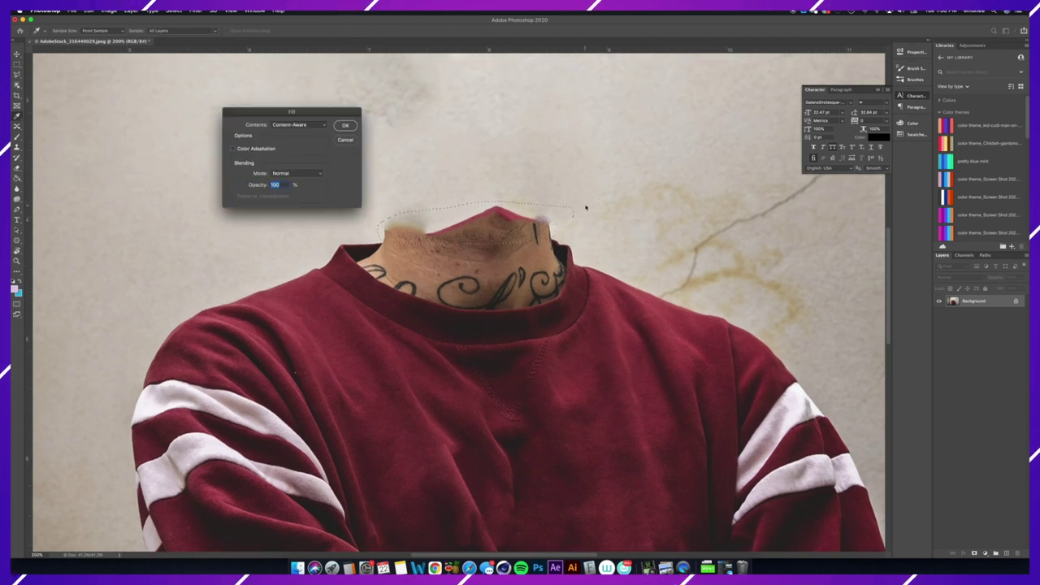
{"action": "key", "text": "Return"}
{"action": "key", "text": "super+equal"}
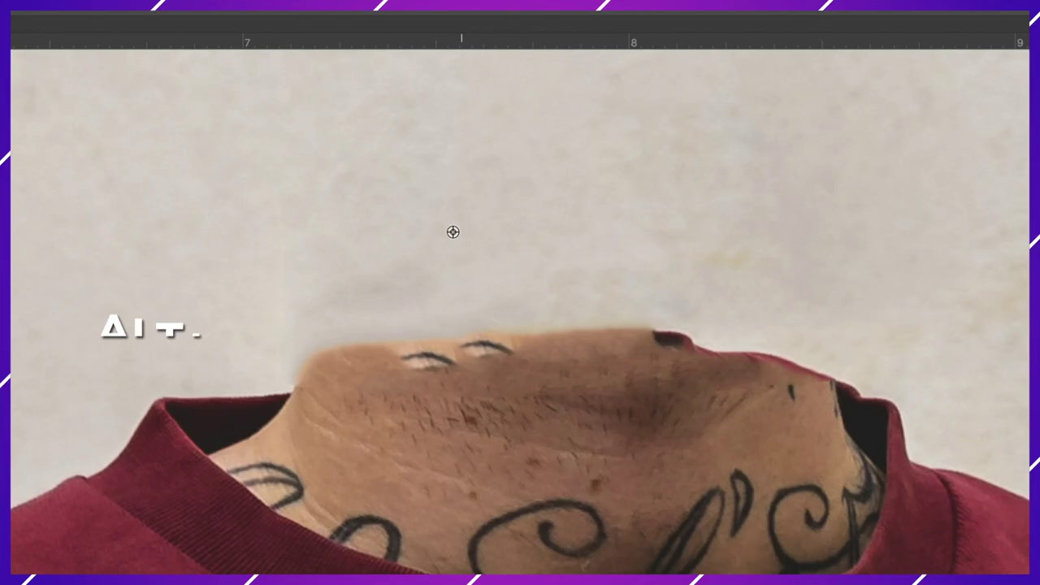
{"action": "left_click", "coordinate": [414, 135], "text": "alt"}
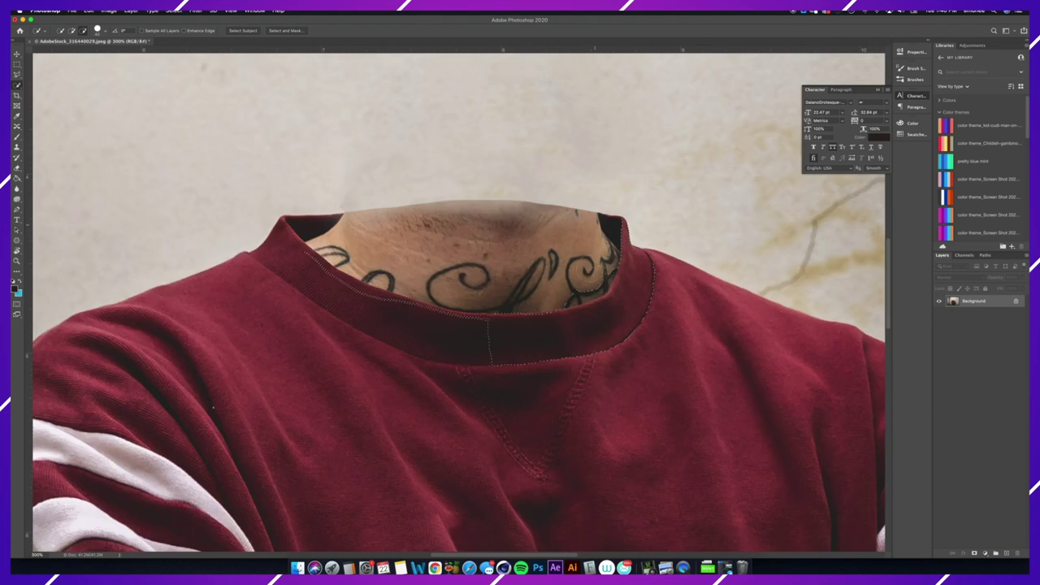
- Select the sweatshirt's collar band, refine its edge in Select and Mask, and output it to a new layer
{"action": "left_click_drag", "start_coordinate": [480, 329], "coordinate": [373, 274]}
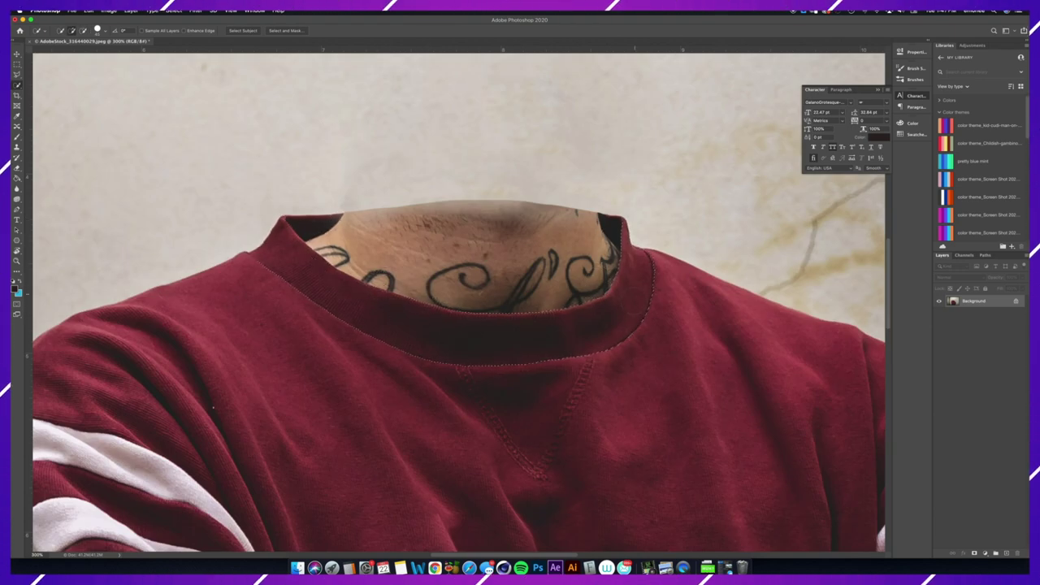
{"action": "left_click", "coordinate": [285, 30]}
{"action": "left_click_drag", "start_coordinate": [923, 193], "coordinate": [958, 193]}
{"action": "left_click_drag", "start_coordinate": [922, 241], "coordinate": [934, 240]}
{"action": "left_click_drag", "start_coordinate": [967, 265], "coordinate": [959, 265]}
{"action": "key", "text": "Return"}
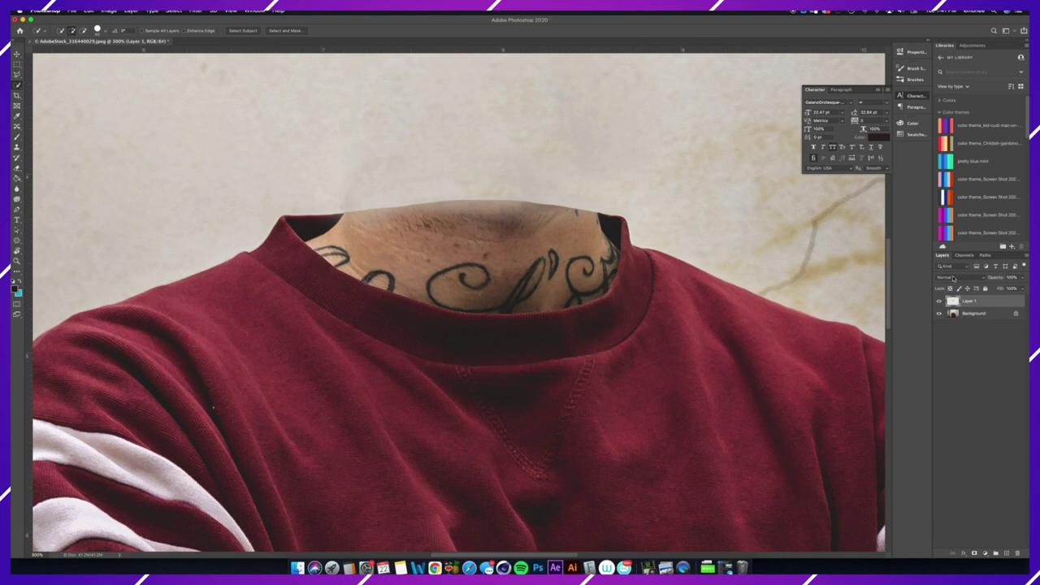
- Place the AdobeStock_90352014 image of four dogs on top of the portrait at its fitted size
{"action": "key", "text": "super+minus"}
{"action": "key", "text": "super+minus"}
{"action": "key", "text": "super+minus"}
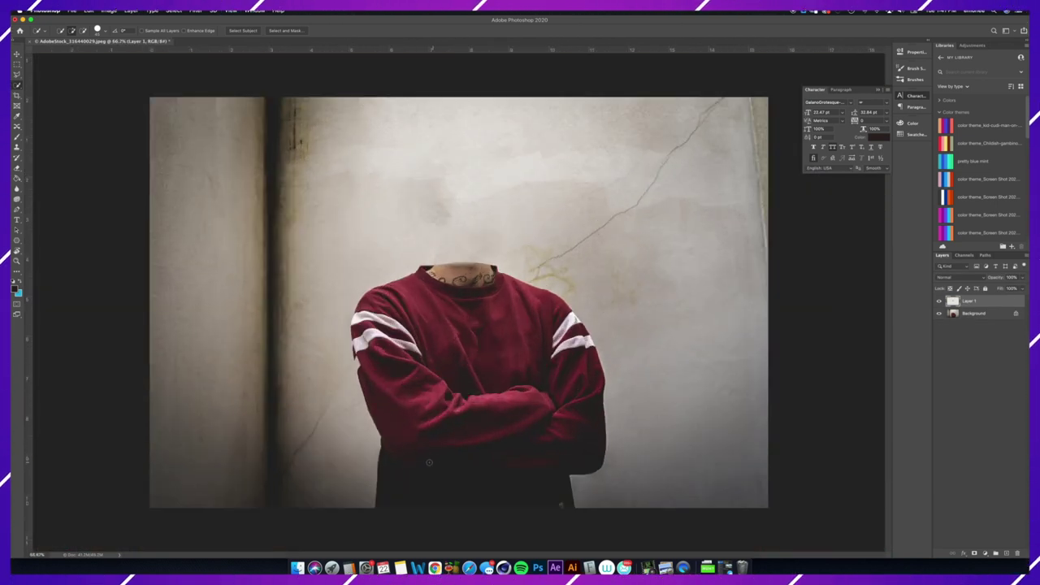
{"action": "left_click_drag", "start_coordinate": [429, 462], "coordinate": [508, 278]}
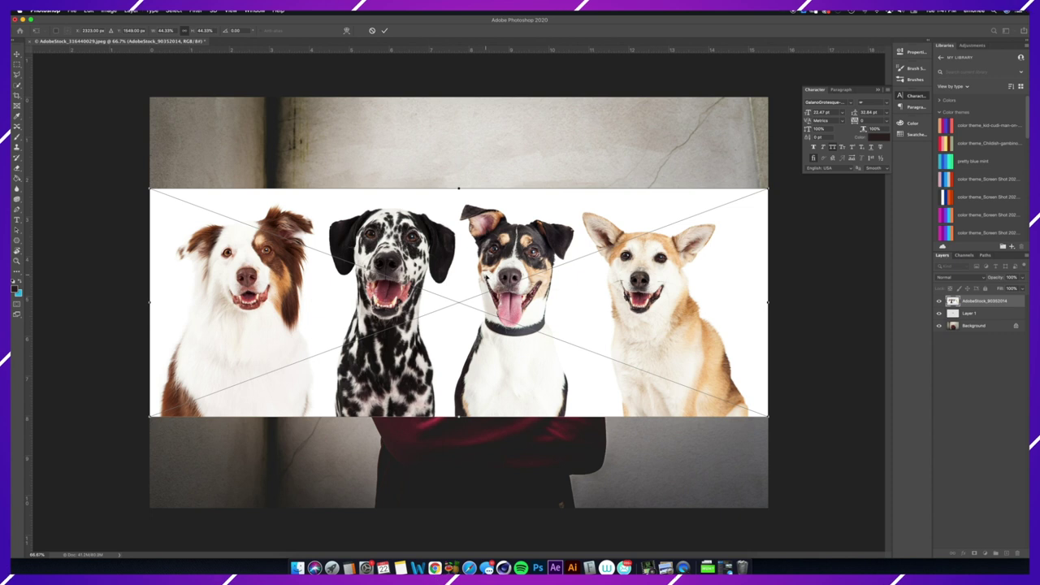
{"action": "key", "text": "Return"}
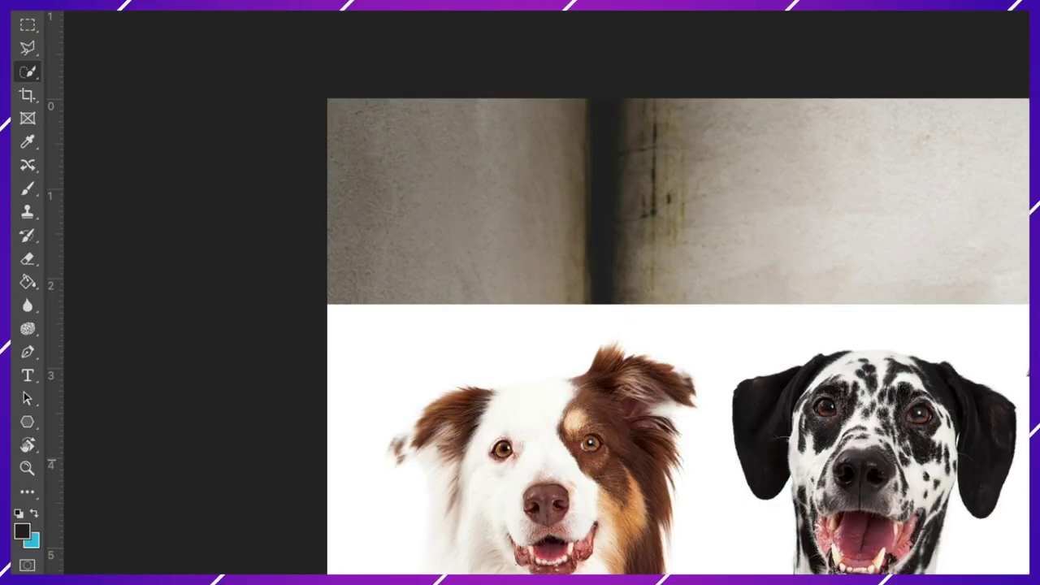
- Trace the left side of the Dalmatian's neck and its left ear with a Pen tool path
{"action": "right_click", "coordinate": [37, 74]}
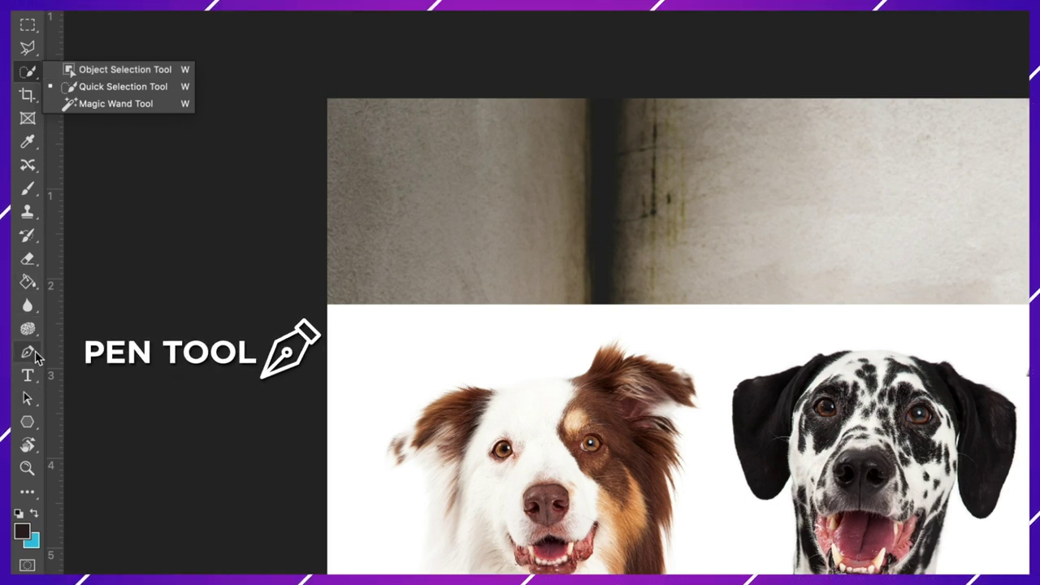
{"action": "left_click", "coordinate": [28, 352]}
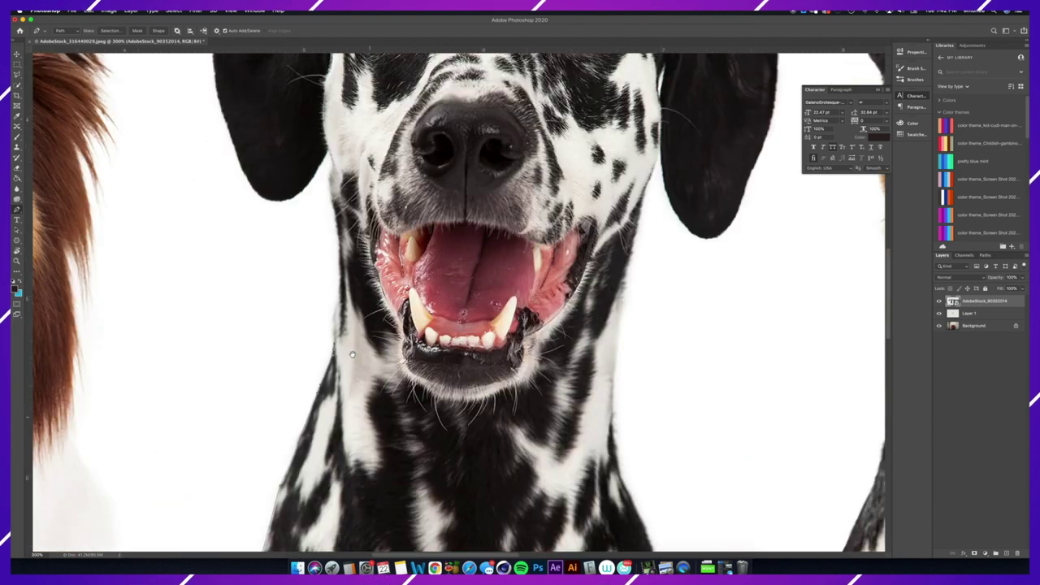
{"action": "left_click_drag", "start_coordinate": [351, 355], "coordinate": [355, 370]}
{"action": "left_click_drag", "start_coordinate": [335, 204], "coordinate": [339, 179]}
{"action": "left_click_drag", "start_coordinate": [231, 138], "coordinate": [292, 307]}
{"action": "left_click", "coordinate": [278, 177]}
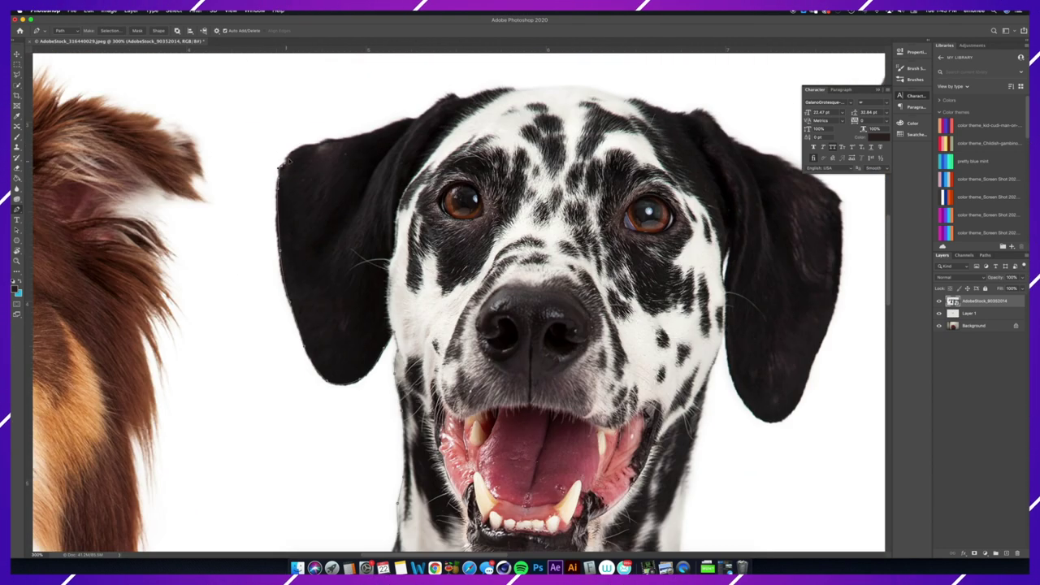
- Continue the path across the top of the Dalmatian's head to the start of its right ear
{"action": "left_click", "coordinate": [355, 138]}
{"action": "left_click", "coordinate": [542, 88]}
{"action": "left_click", "coordinate": [601, 88]}
{"action": "left_click", "coordinate": [629, 98]}
{"action": "left_click", "coordinate": [712, 115]}
{"action": "left_click_drag", "start_coordinate": [725, 134], "coordinate": [497, 115]}
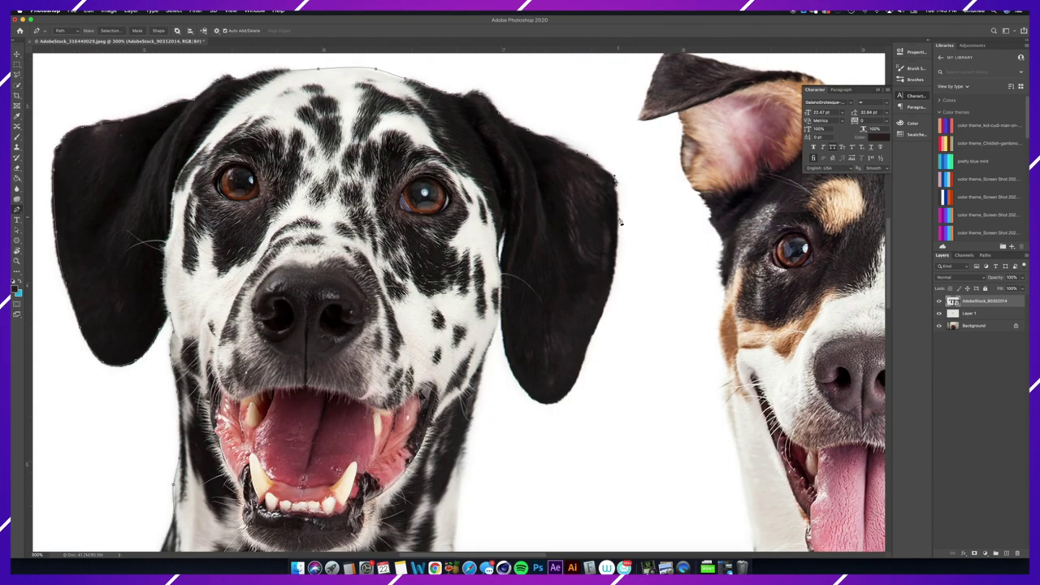
- Continue the path around the Dalmatian's right ear and down the right side of its neck and chest
{"action": "left_click", "coordinate": [607, 294]}
{"action": "left_click", "coordinate": [587, 346]}
{"action": "left_click", "coordinate": [547, 406]}
{"action": "left_click", "coordinate": [515, 377]}
{"action": "left_click", "coordinate": [499, 308]}
{"action": "left_click_drag", "start_coordinate": [491, 455], "coordinate": [513, 245]}
{"action": "left_click", "coordinate": [479, 273]}
{"action": "scroll", "coordinate": [480, 276], "scroll_direction": "down", "scroll_amount": 9}
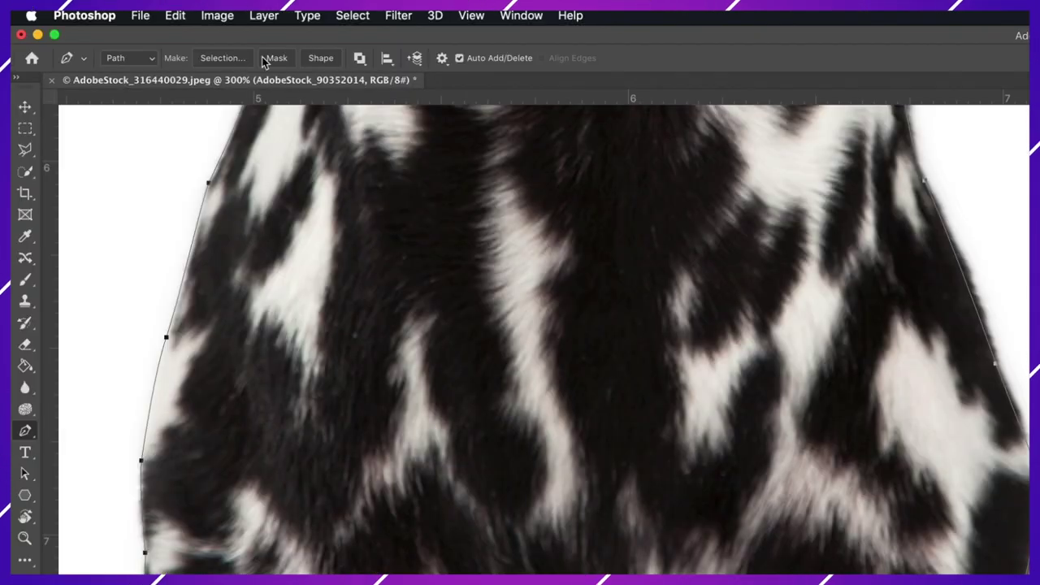
- Convert the Dalmatian path into a new anti-aliased selection and apply it as a layer mask to the AdobeStock_90352014 layer
{"action": "left_click", "coordinate": [241, 60]}
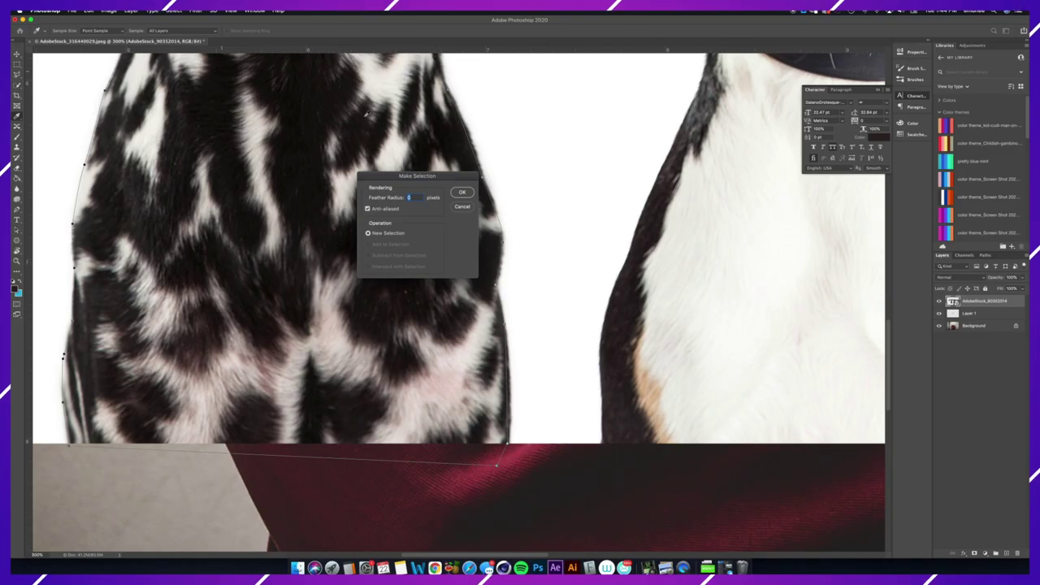
{"action": "left_click", "coordinate": [462, 193]}
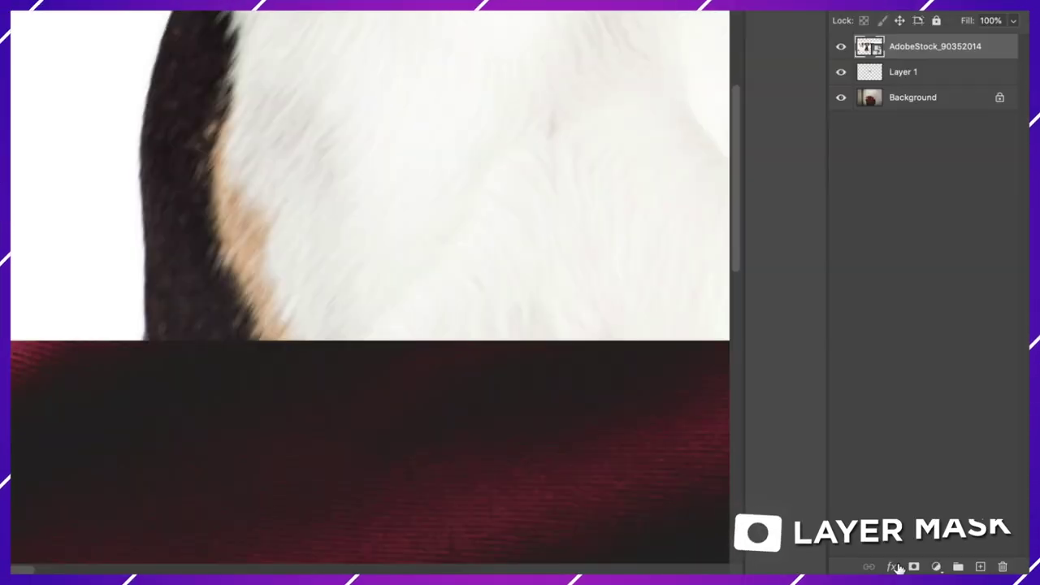
{"action": "left_click", "coordinate": [975, 553]}
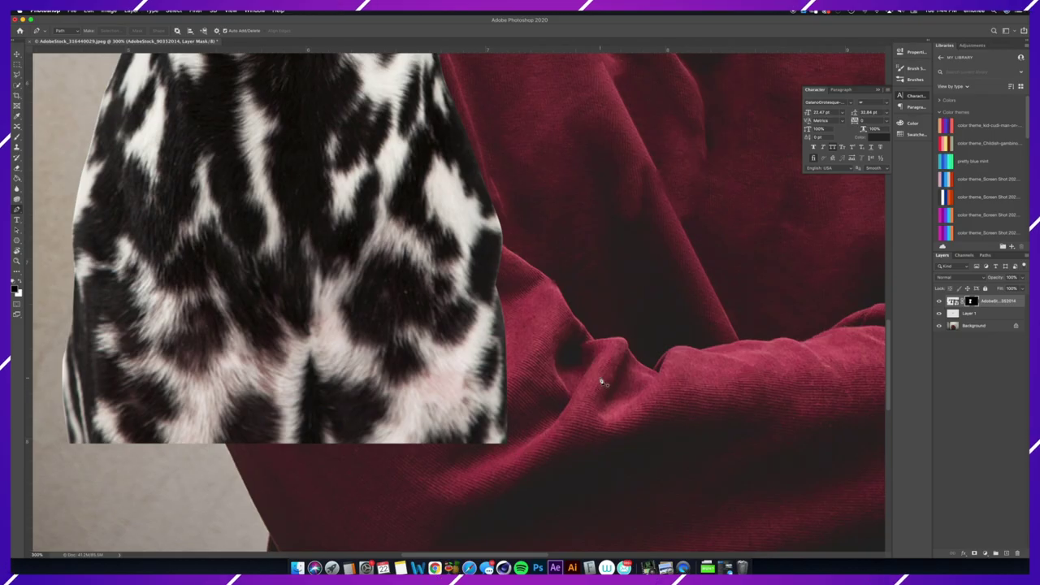
- Move the Dalmatian cutout over the sweatshirt's neck opening, flip it horizontally and realign it with the collar
{"action": "scroll", "coordinate": [594, 389], "scroll_direction": "down", "scroll_amount": 3}
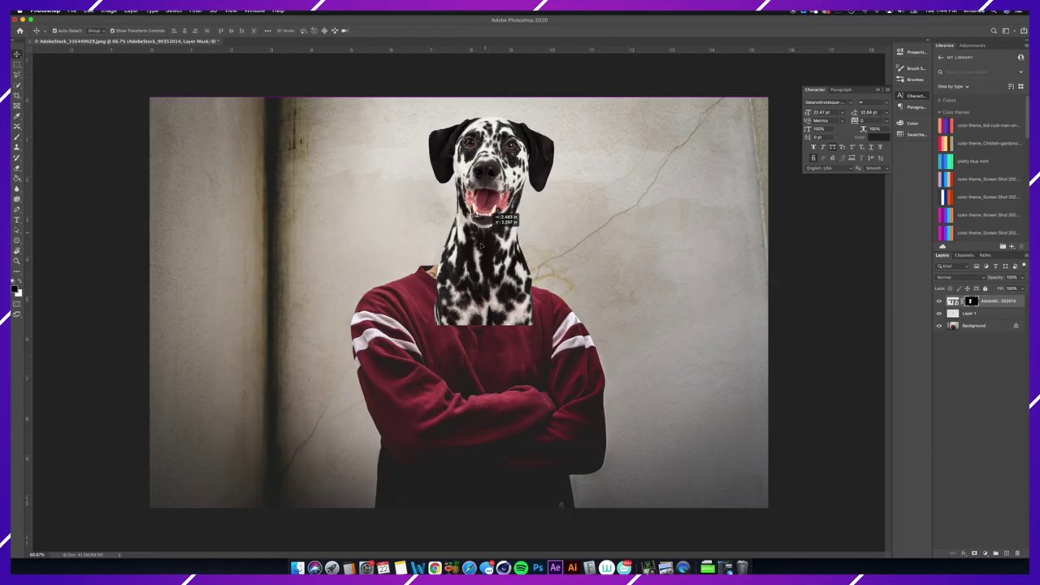
{"action": "left_click_drag", "start_coordinate": [491, 226], "coordinate": [469, 267]}
{"action": "right_click", "coordinate": [461, 289]}
{"action": "key", "text": "Escape"}
{"action": "key", "text": "super+t"}
{"action": "right_click", "coordinate": [471, 321]}
{"action": "left_click", "coordinate": [494, 458]}
{"action": "left_click_drag", "start_coordinate": [640, 304], "coordinate": [493, 304]}
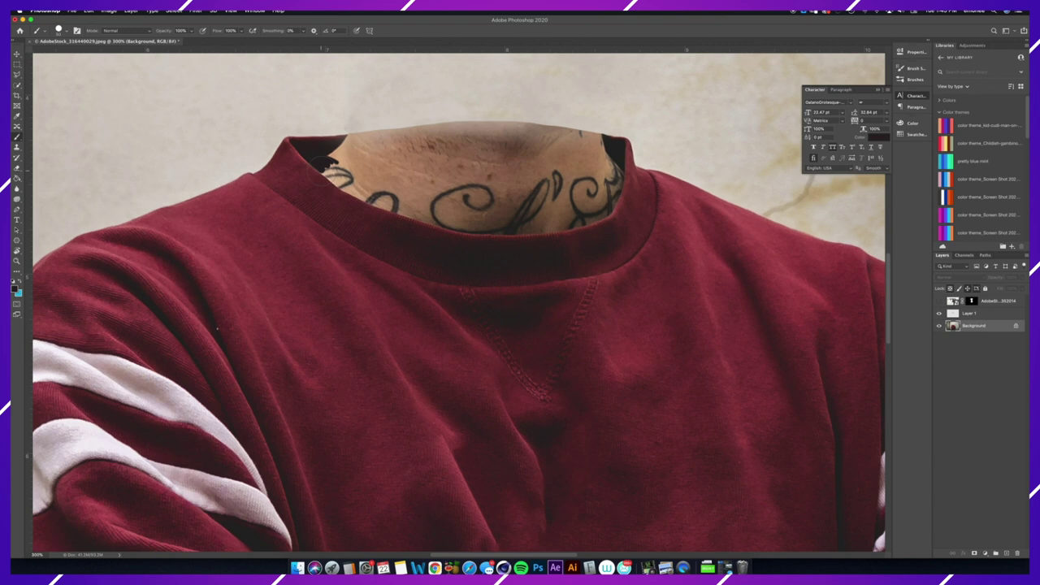
- Paint black over the skin at both sides of the neck inside the collar on the Background layer
{"action": "mouse_move", "coordinate": [320, 172]}
{"action": "left_mouse_down"}
{"action": "mouse_move", "coordinate": [336, 153]}
{"action": "mouse_move", "coordinate": [352, 182]}
{"action": "mouse_move", "coordinate": [354, 128]}
{"action": "mouse_move", "coordinate": [337, 133]}
{"action": "mouse_move", "coordinate": [362, 148]}
{"action": "mouse_move", "coordinate": [355, 183]}
{"action": "left_mouse_up"}
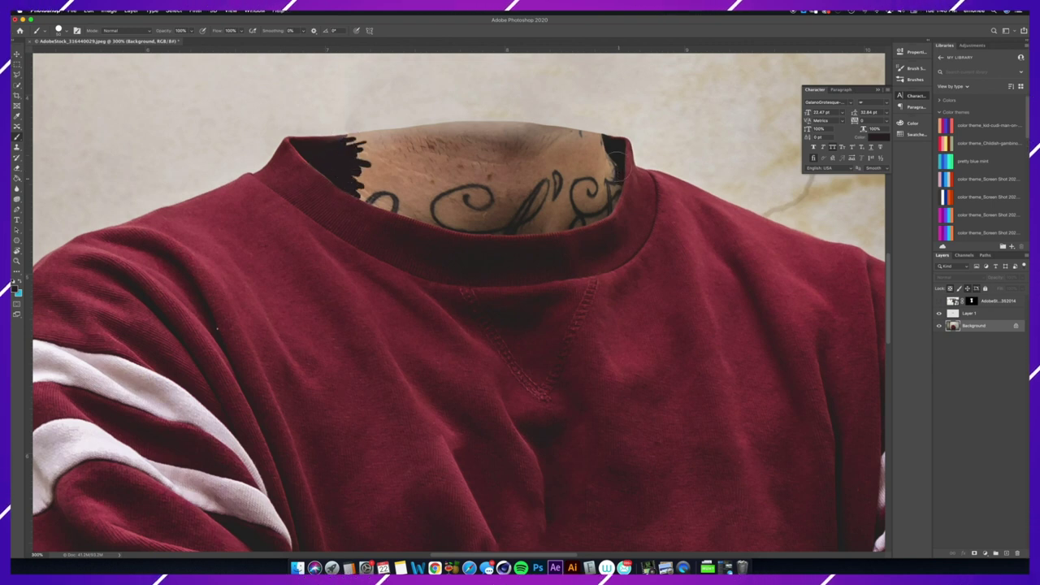
{"action": "left_click_drag", "start_coordinate": [621, 169], "coordinate": [598, 137]}
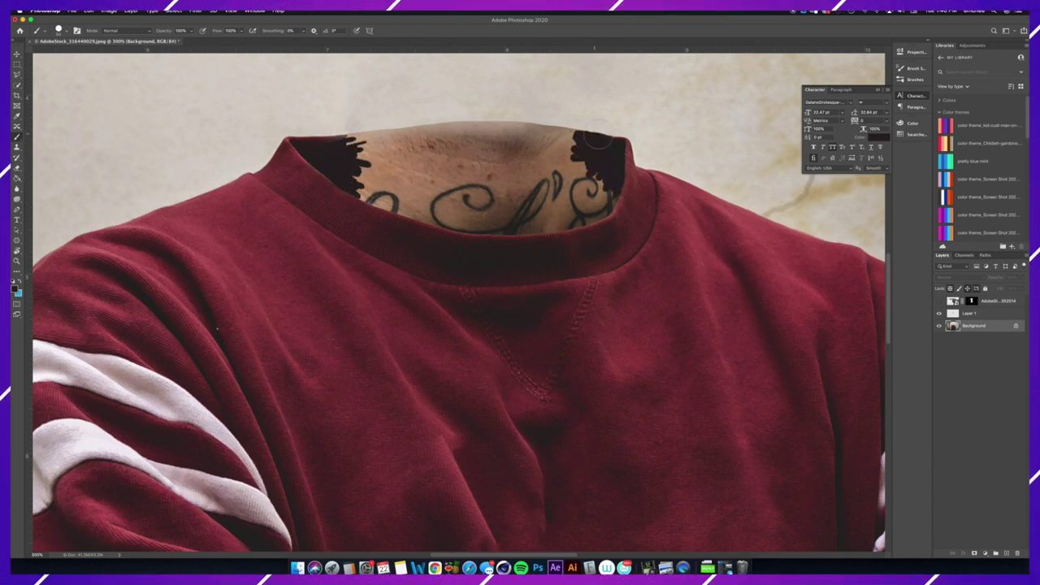
{"action": "left_click_drag", "start_coordinate": [615, 197], "coordinate": [573, 138]}
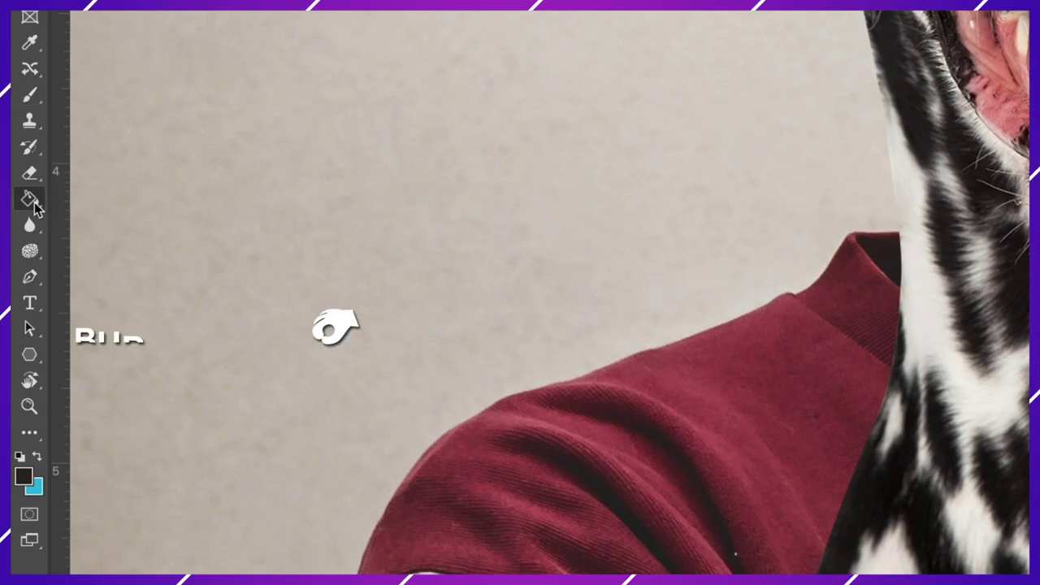
- Darken the right edge of the Dalmatian's neck near the collar with the Burn tool
{"action": "left_click", "coordinate": [17, 199]}
{"action": "left_click", "coordinate": [45, 206]}
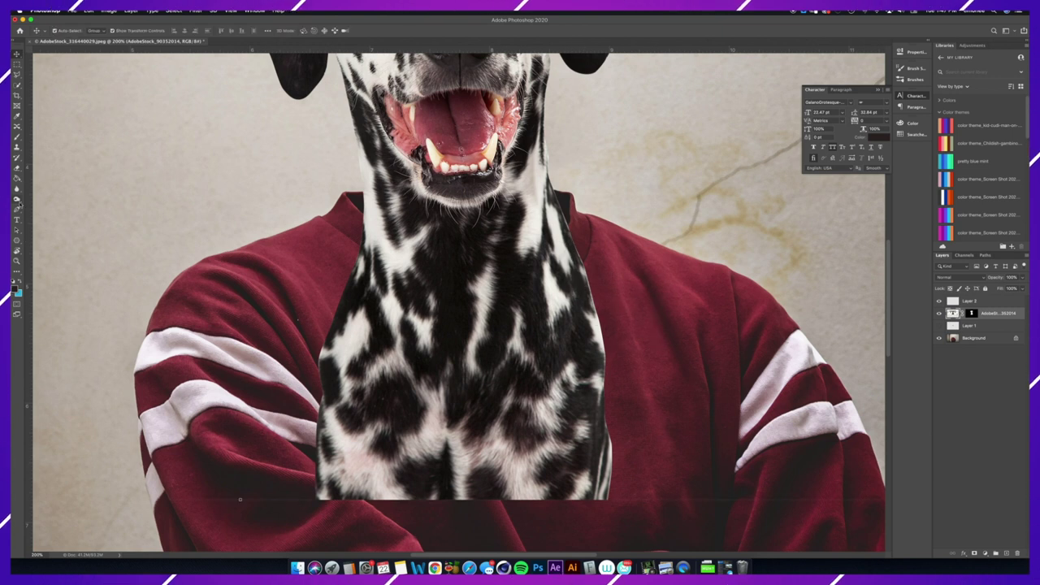
{"action": "mouse_move", "coordinate": [568, 231]}
{"action": "left_mouse_down"}
{"action": "mouse_move", "coordinate": [605, 487]}
{"action": "mouse_move", "coordinate": [589, 282]}
{"action": "left_mouse_up"}
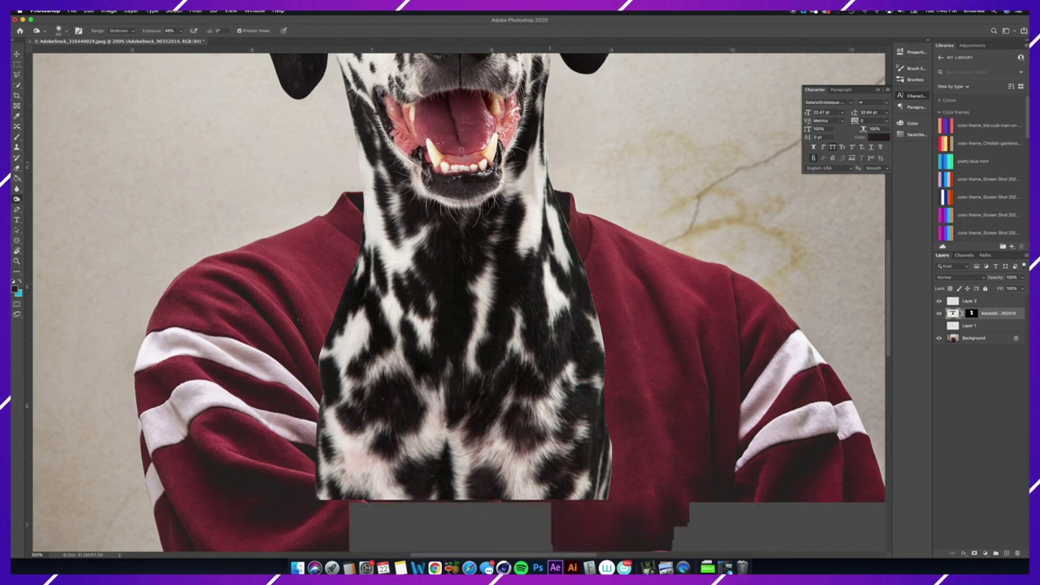
- Show the collar layer, Layer 1, and move it to the top of the layer stack
{"action": "scroll", "coordinate": [588, 281], "scroll_direction": "up", "scroll_amount": 5}
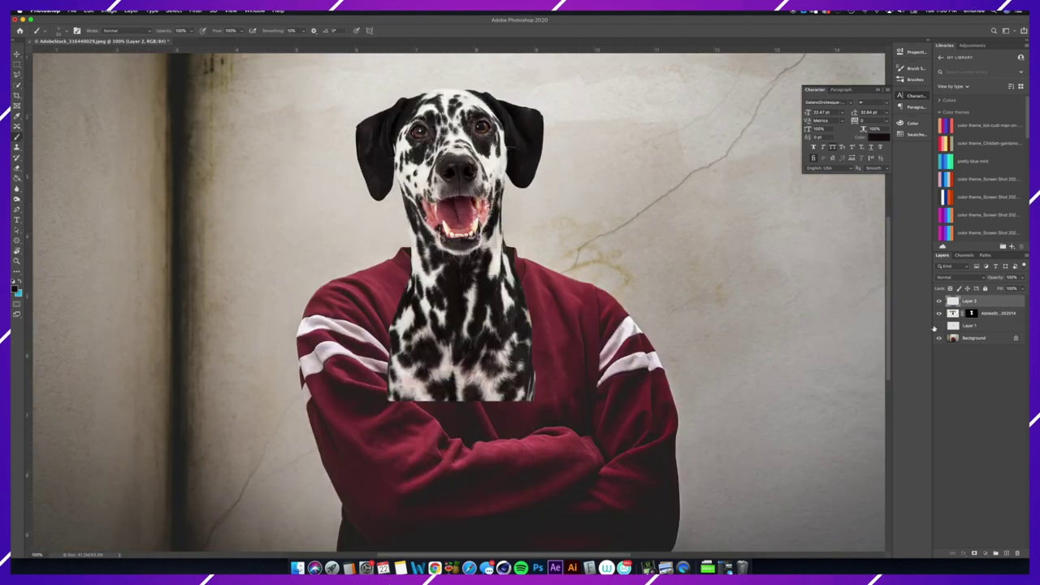
{"action": "left_click", "coordinate": [939, 326]}
{"action": "left_click_drag", "start_coordinate": [970, 325], "coordinate": [969, 297]}
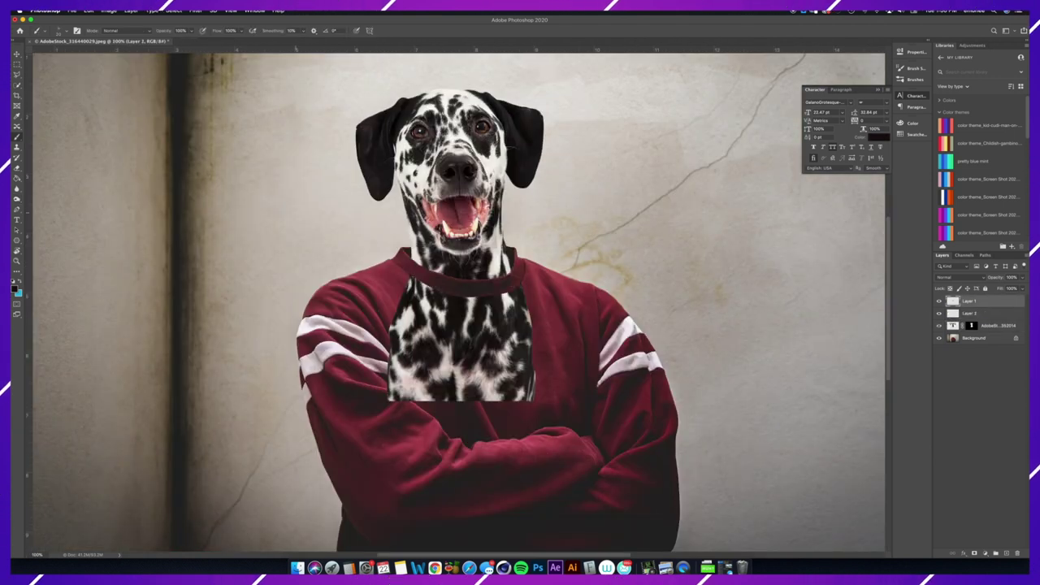
- Paint black on the dog layer's mask to hide the Dalmatian's chest below the collar
{"action": "left_click", "coordinate": [971, 326]}
{"action": "left_click", "coordinate": [65, 31]}
{"action": "left_click", "coordinate": [25, 90]}
{"action": "left_click", "coordinate": [539, 326]}
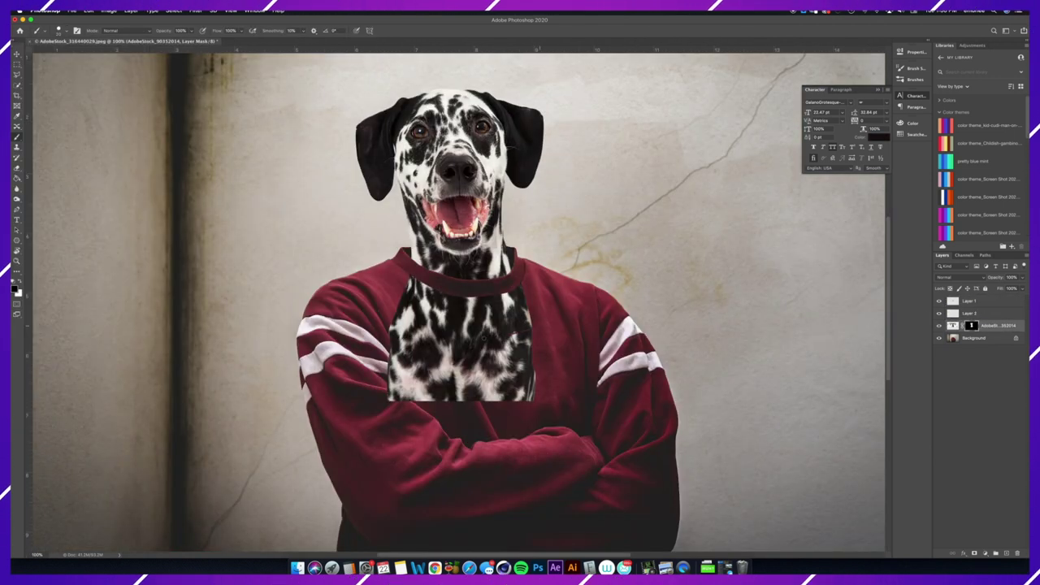
{"action": "mouse_move", "coordinate": [389, 339]}
{"action": "left_mouse_down"}
{"action": "mouse_move", "coordinate": [481, 408]}
{"action": "mouse_move", "coordinate": [469, 306]}
{"action": "mouse_move", "coordinate": [439, 367]}
{"action": "left_mouse_up"}
- Rotate the Dalmatian head about 6° clockwise, scale it to about 96% and reposition it in the collar
{"action": "key", "text": "v"}
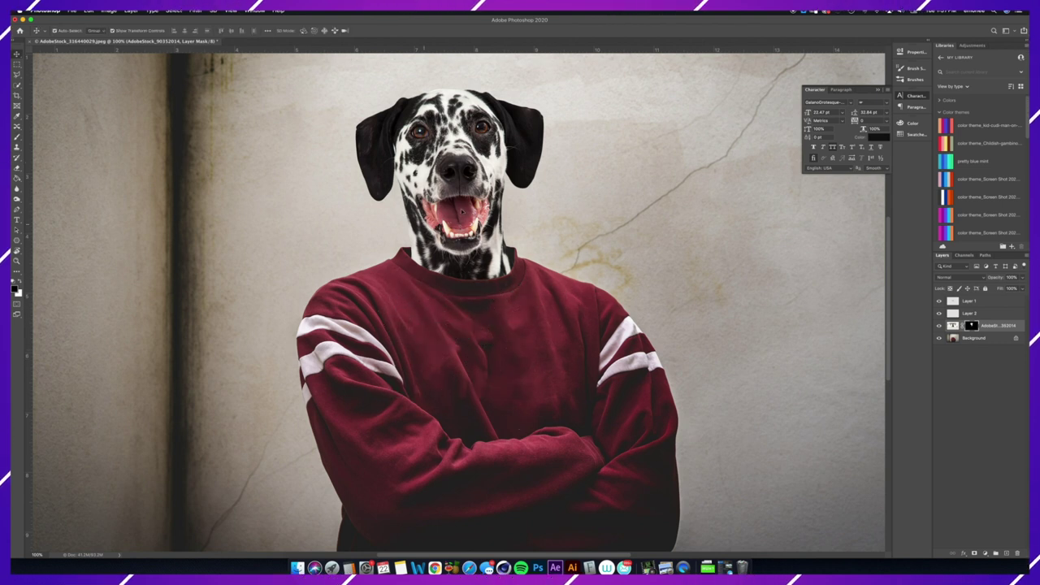
{"action": "key", "text": "ctrl+t"}
{"action": "left_click_drag", "start_coordinate": [335, 405], "coordinate": [393, 384]}
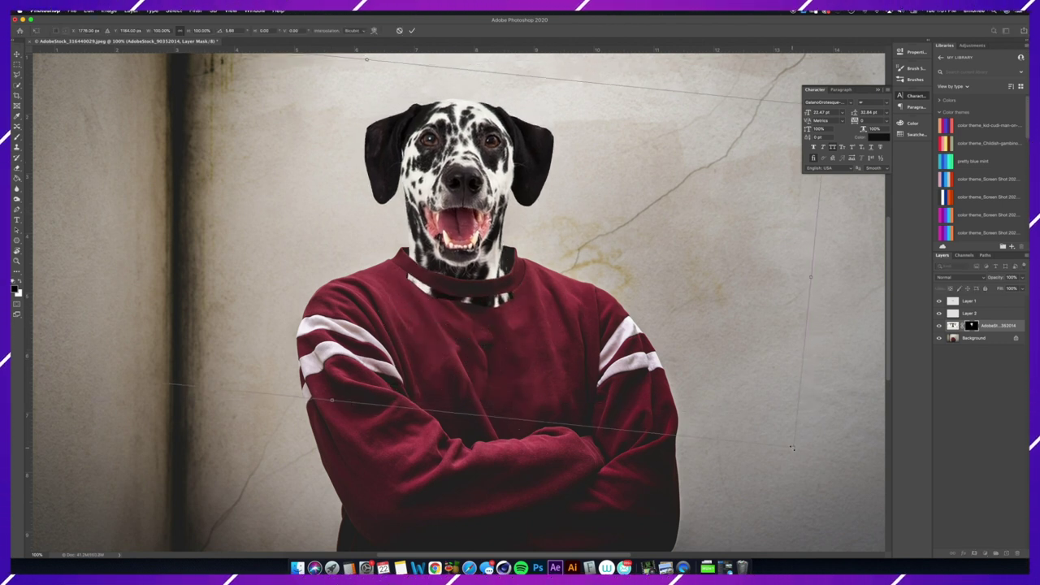
{"action": "left_click_drag", "start_coordinate": [792, 448], "coordinate": [760, 430]}
{"action": "left_click_drag", "start_coordinate": [437, 243], "coordinate": [463, 243]}
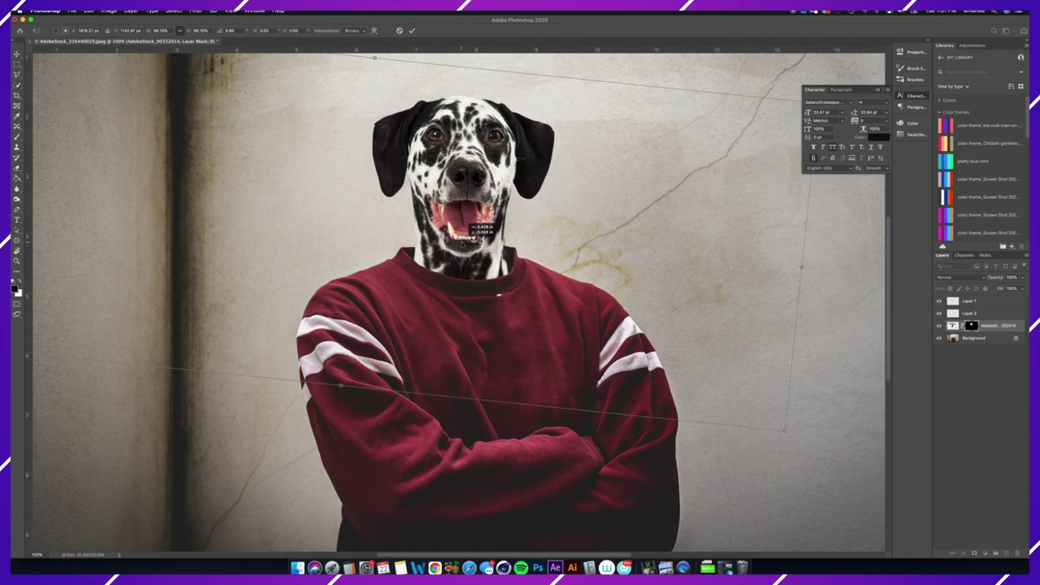
{"action": "key", "text": "Return"}
{"action": "key", "text": "b"}
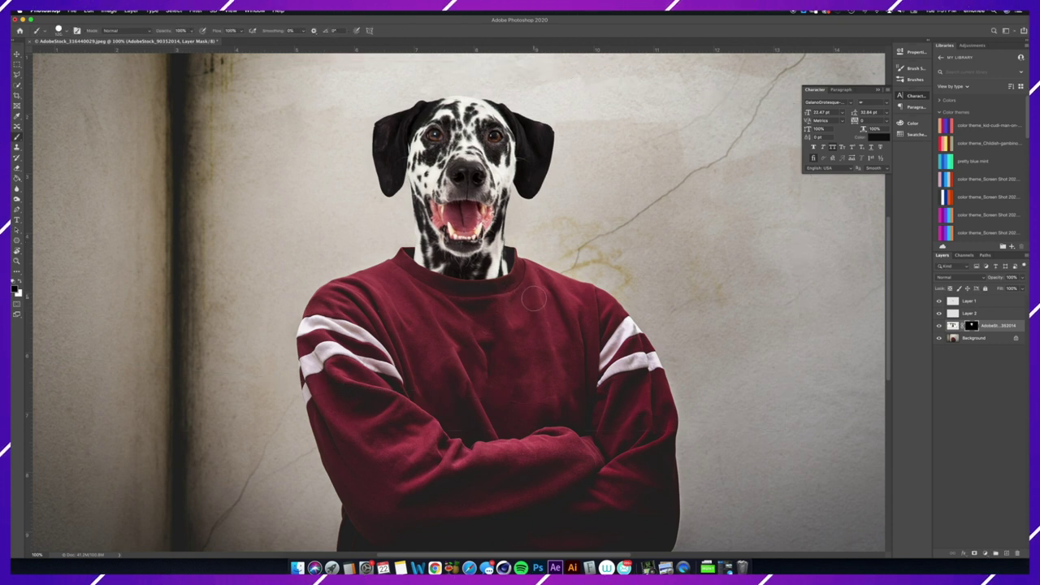
{"action": "key", "text": "super+plus"}
{"action": "key", "text": "super+plus"}
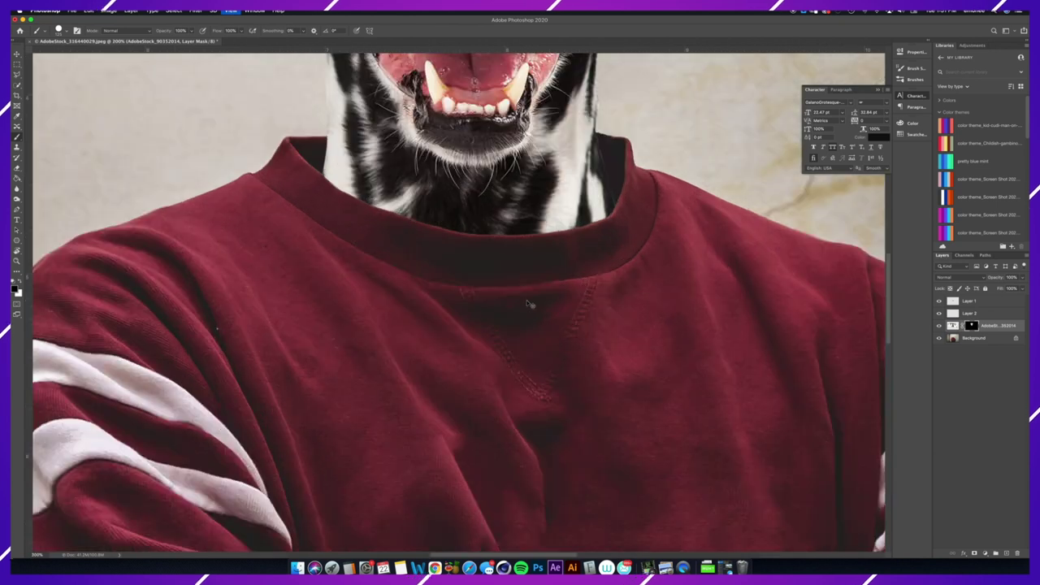
{"action": "key", "text": "super+minus"}
{"action": "key", "text": "super+minus"}
{"action": "key", "text": "super+minus"}
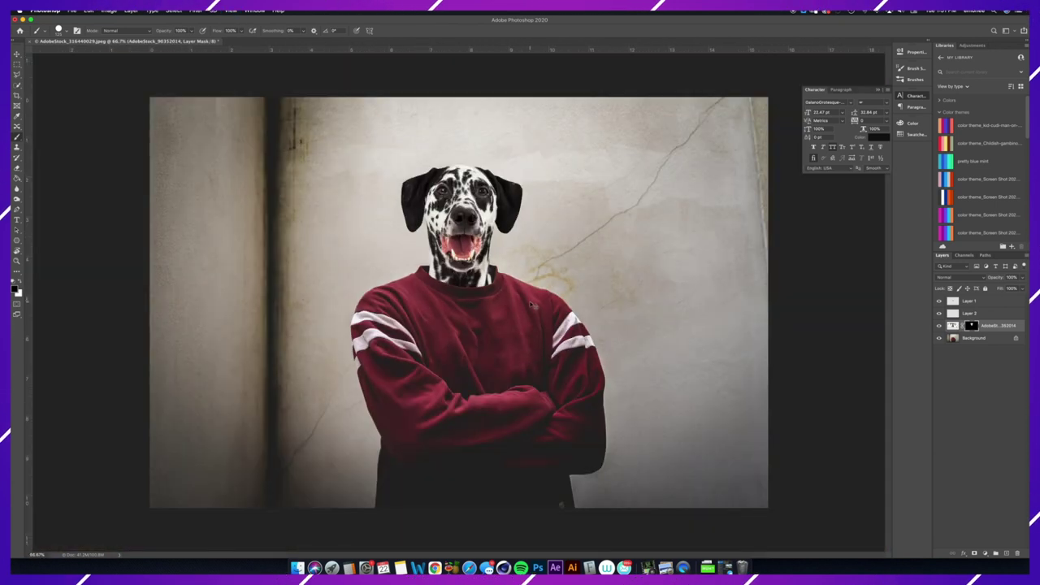
{"action": "key", "text": "ctrl+plus"}
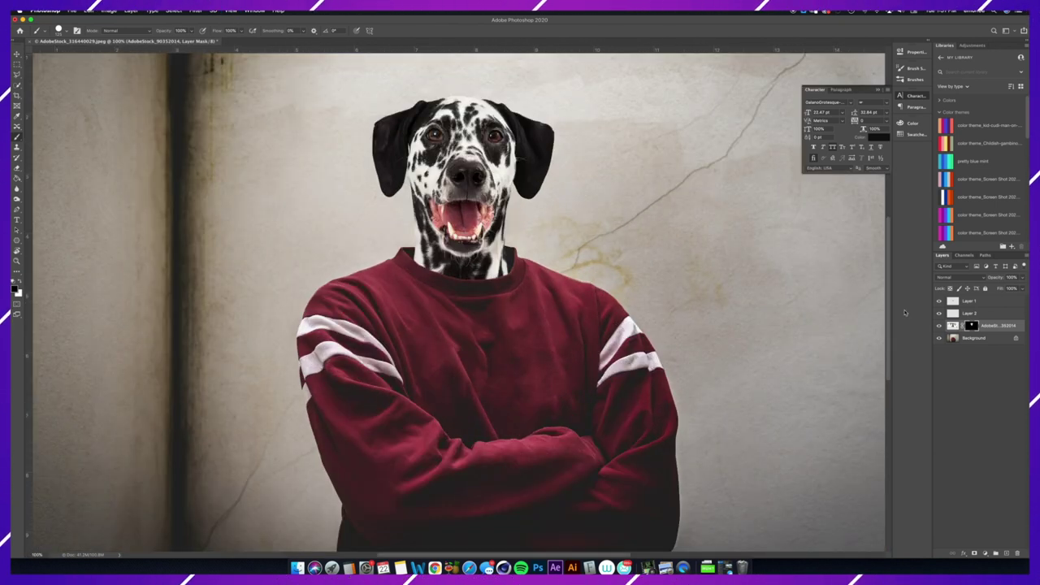
- Lower the saturation of the Dalmatian layer's image to -17 with a Hue/Saturation adjustment
{"action": "left_click", "coordinate": [952, 325]}
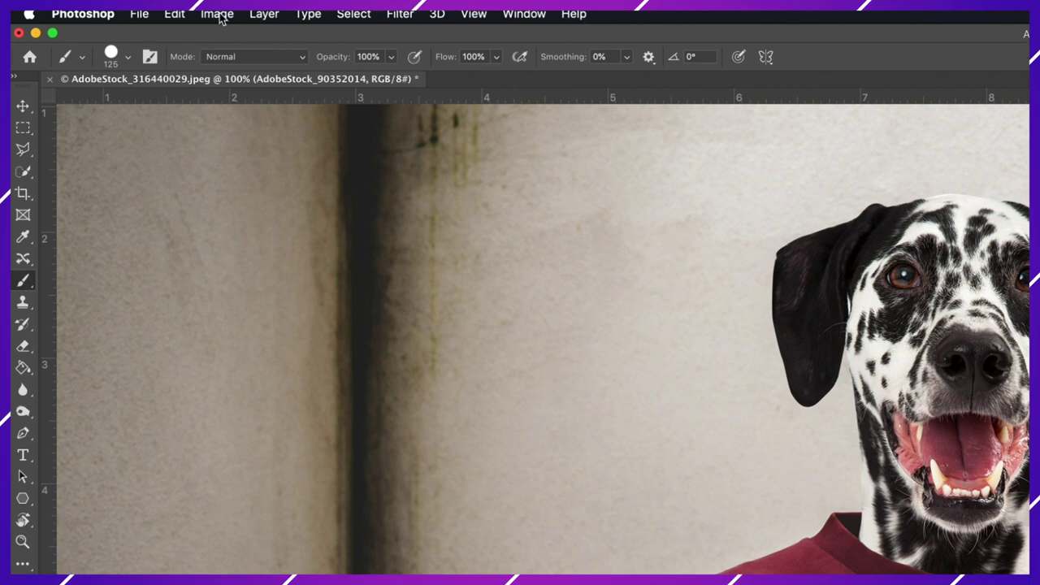
{"action": "left_click", "coordinate": [108, 10]}
{"action": "mouse_move", "coordinate": [121, 32]}
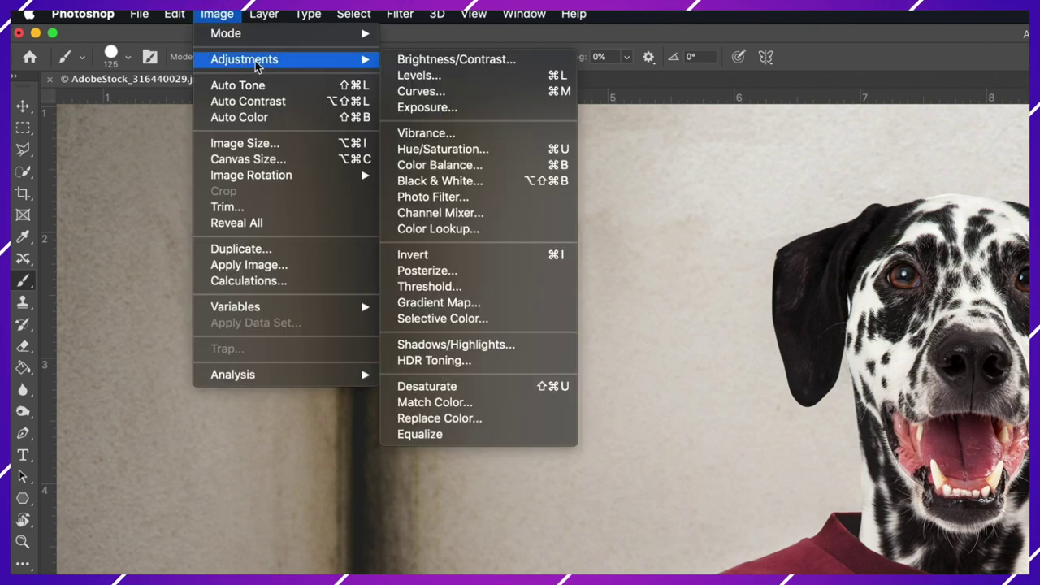
{"action": "left_click", "coordinate": [445, 149]}
{"action": "left_click_drag", "start_coordinate": [511, 120], "coordinate": [850, 166]}
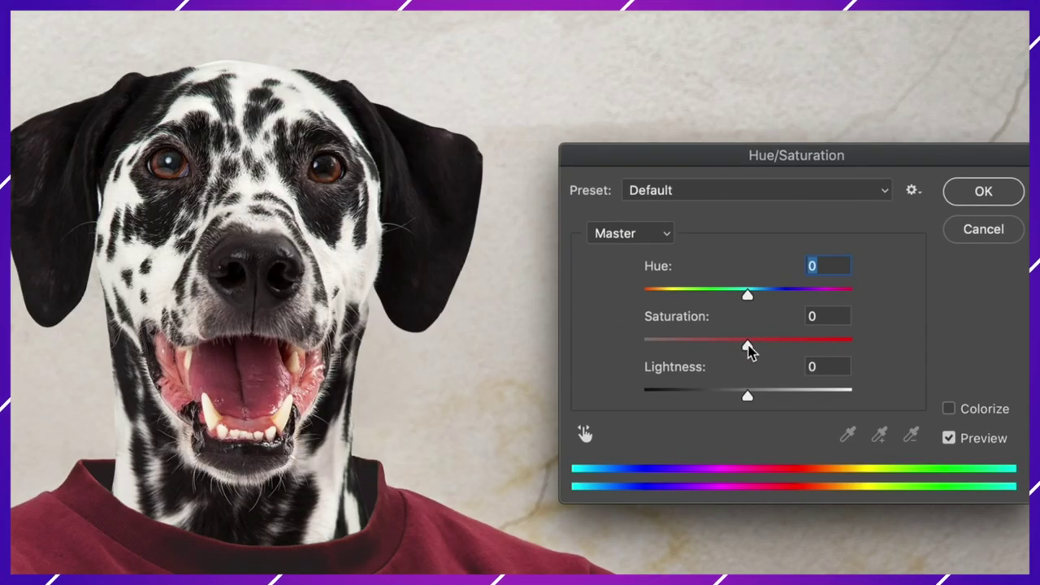
{"action": "left_click_drag", "start_coordinate": [748, 349], "coordinate": [743, 352]}
{"action": "key", "text": "Down"}
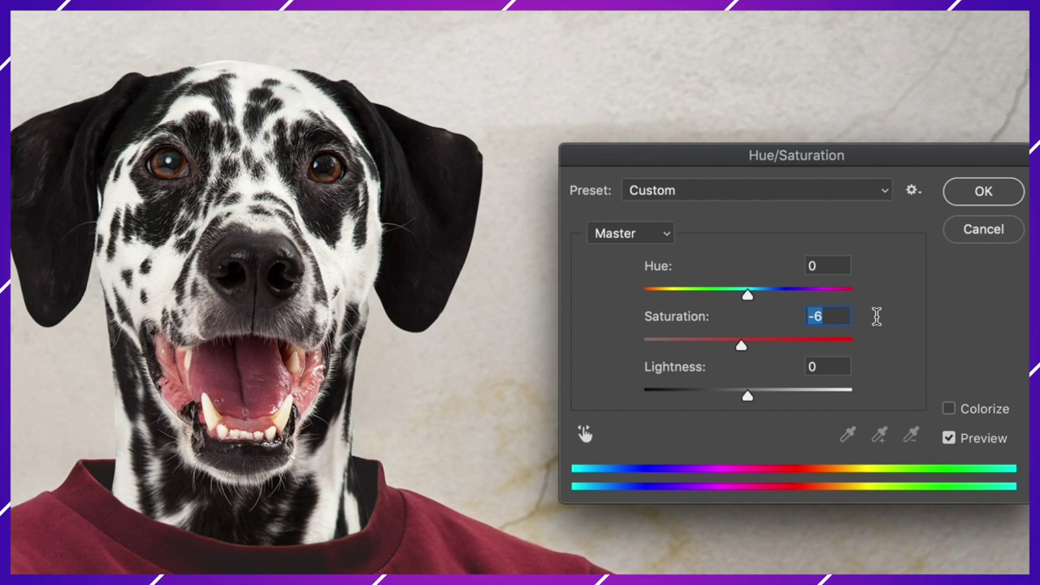
{"action": "key", "text": "Down"}
{"action": "key", "text": "Down"}
{"action": "key", "text": "Down"}
{"action": "key", "text": "Down"}
{"action": "key", "text": "Down"}
{"action": "key", "text": "Down"}
{"action": "key", "text": "Down"}
{"action": "key", "text": "Down"}
{"action": "key", "text": "Down"}
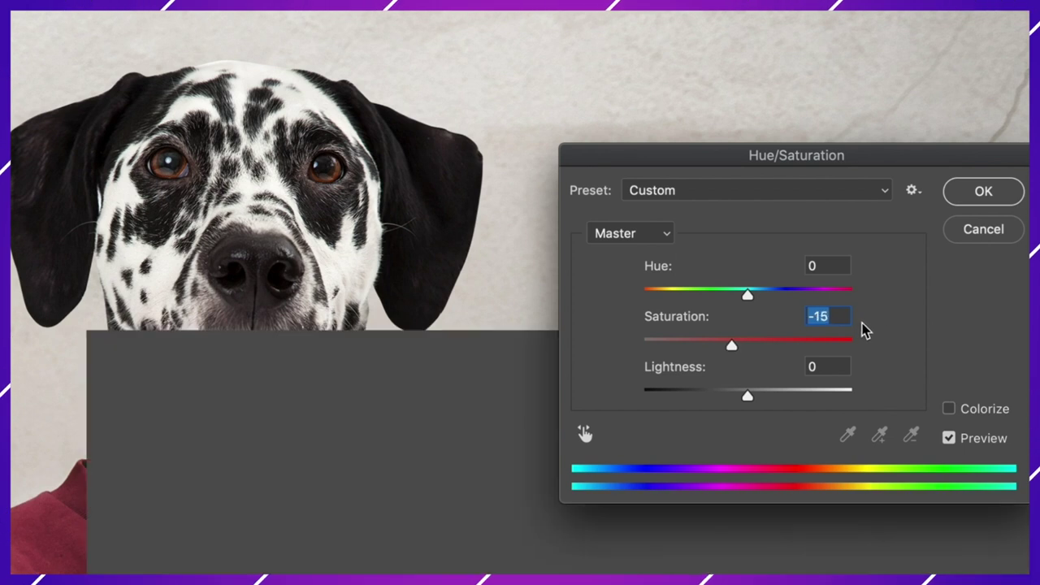
{"action": "key", "text": "Down"}
- Set the Dalmatian's lightness to -11, reduce its saturation a little further and apply the adjustment
{"action": "key", "text": "Tab"}
{"action": "key", "text": "Down"}
{"action": "key", "text": "Down"}
{"action": "key", "text": "Down"}
{"action": "key", "text": "Down"}
{"action": "key", "text": "Down"}
{"action": "key", "text": "Down"}
{"action": "key", "text": "Down"}
{"action": "key", "text": "Down"}
{"action": "key", "text": "Down"}
{"action": "key", "text": "Down"}
{"action": "key", "text": "Down"}
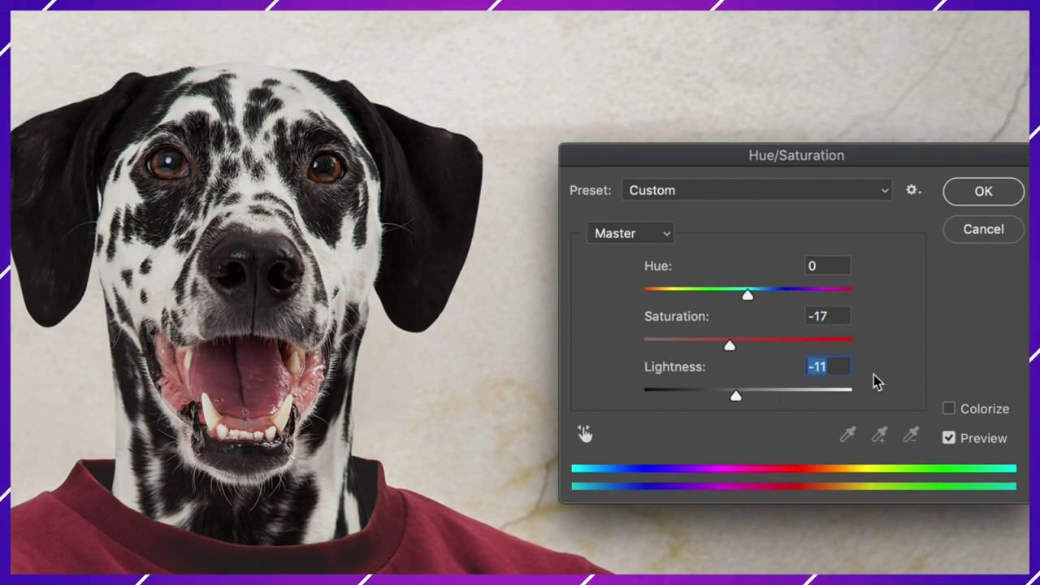
{"action": "key", "text": "shift+Tab"}
{"action": "key", "text": "Down"}
{"action": "key", "text": "Down"}
{"action": "key", "text": "Down"}
{"action": "key", "text": "Down"}
{"action": "key", "text": "Down"}
{"action": "key", "text": "Down"}
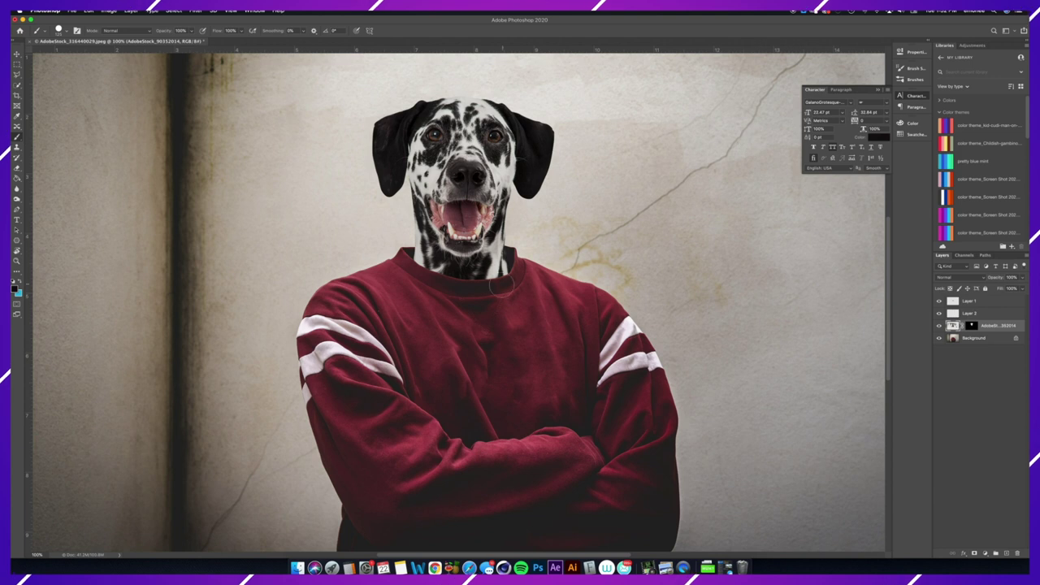
- Darken the left edge of the Dalmatian's face and neck with the Burn tool
{"action": "key", "text": "o"}
{"action": "left_click_drag", "start_coordinate": [413, 180], "coordinate": [418, 241]}
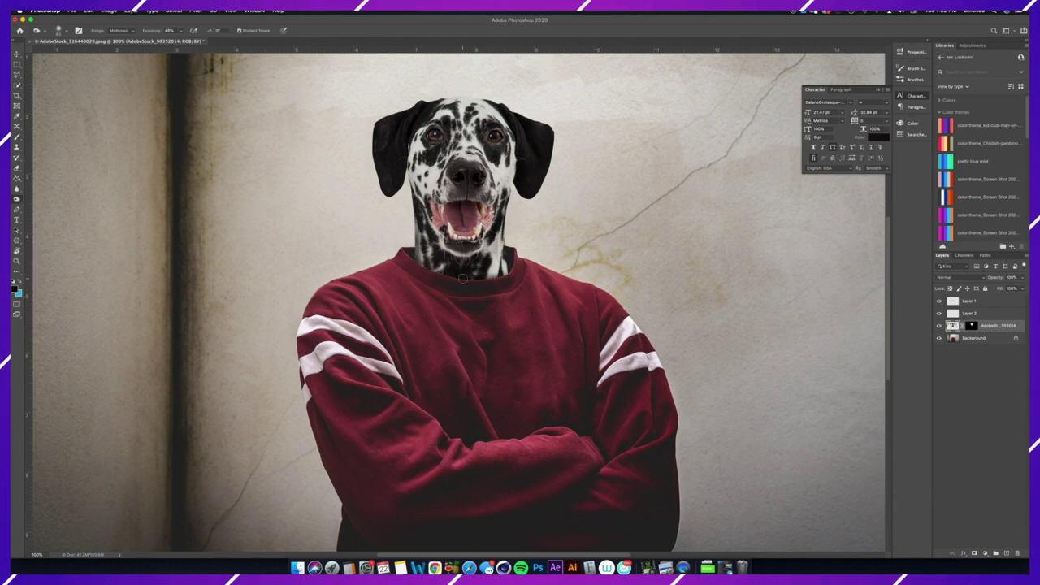
{"action": "key", "text": "v"}
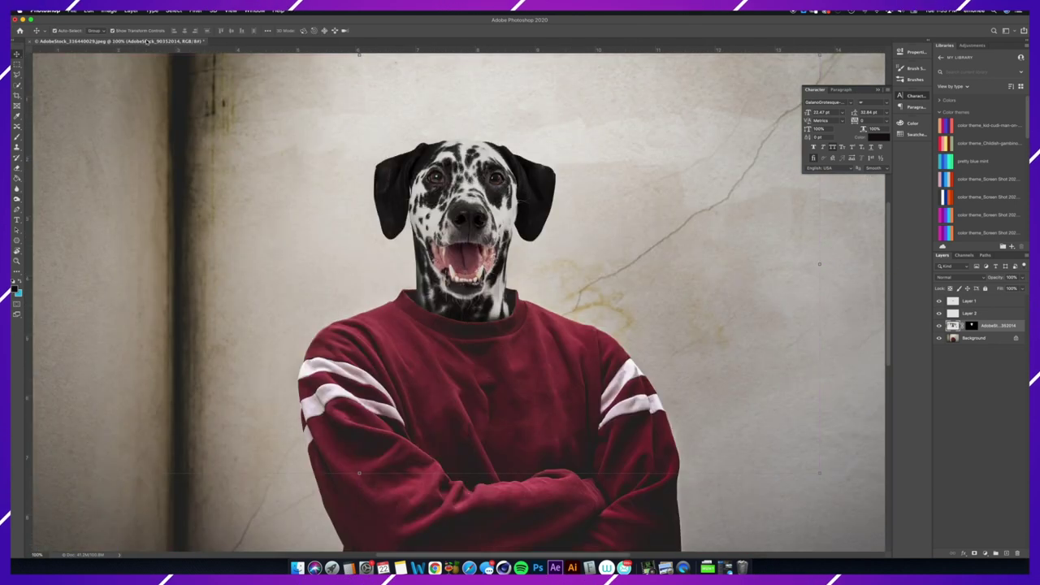
- Apply Curves to the Dalmatian layer, lowering the RGB midpoint to output 115 and the Blue channel's midpoint slightly
{"action": "left_click", "coordinate": [108, 10]}
{"action": "mouse_move", "coordinate": [121, 32]}
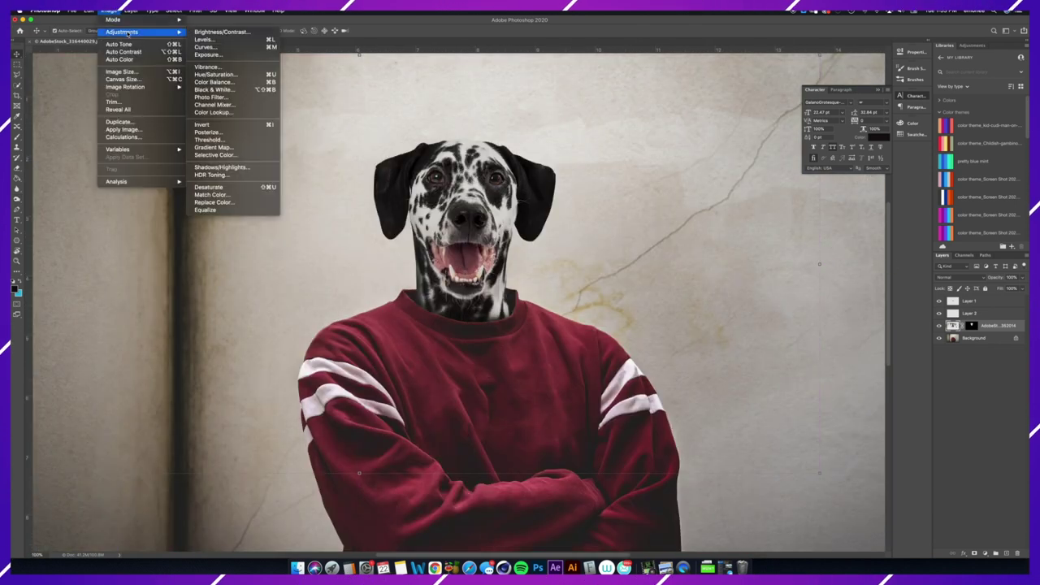
{"action": "left_click", "coordinate": [225, 47]}
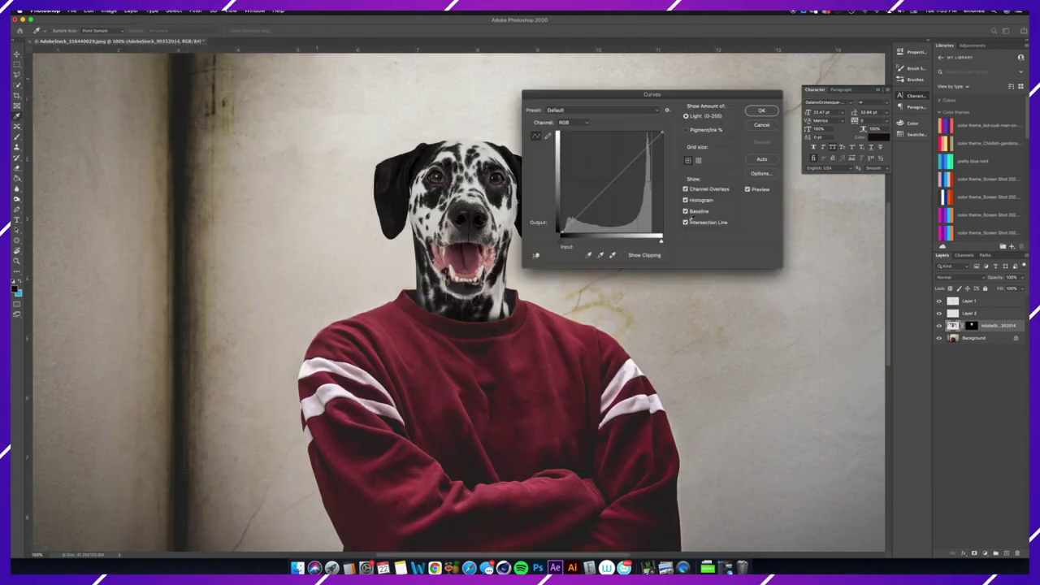
{"action": "left_click_drag", "start_coordinate": [646, 88], "coordinate": [697, 134]}
{"action": "left_click_drag", "start_coordinate": [661, 221], "coordinate": [661, 224]}
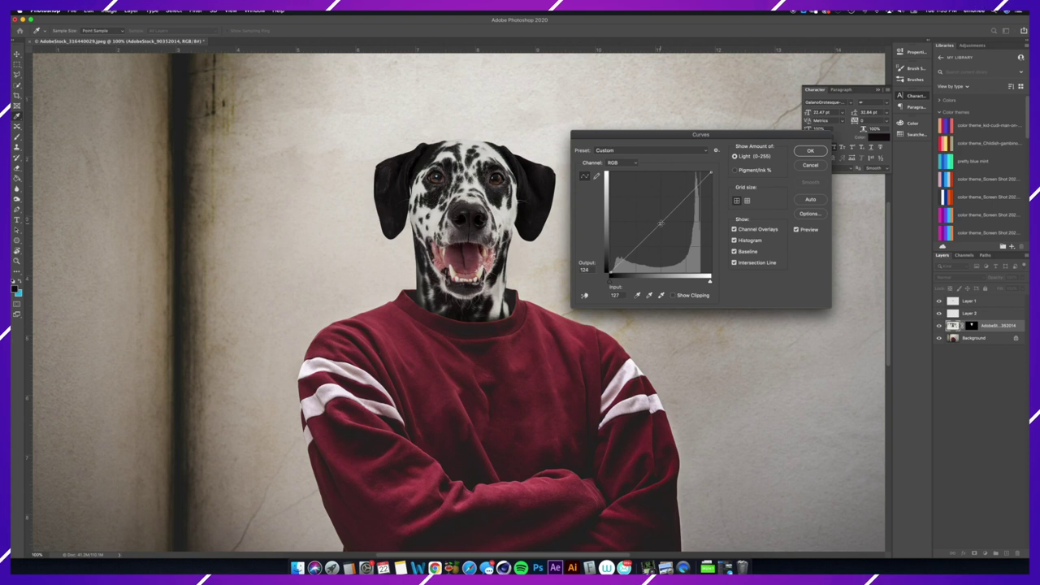
{"action": "left_click_drag", "start_coordinate": [661, 224], "coordinate": [663, 230]}
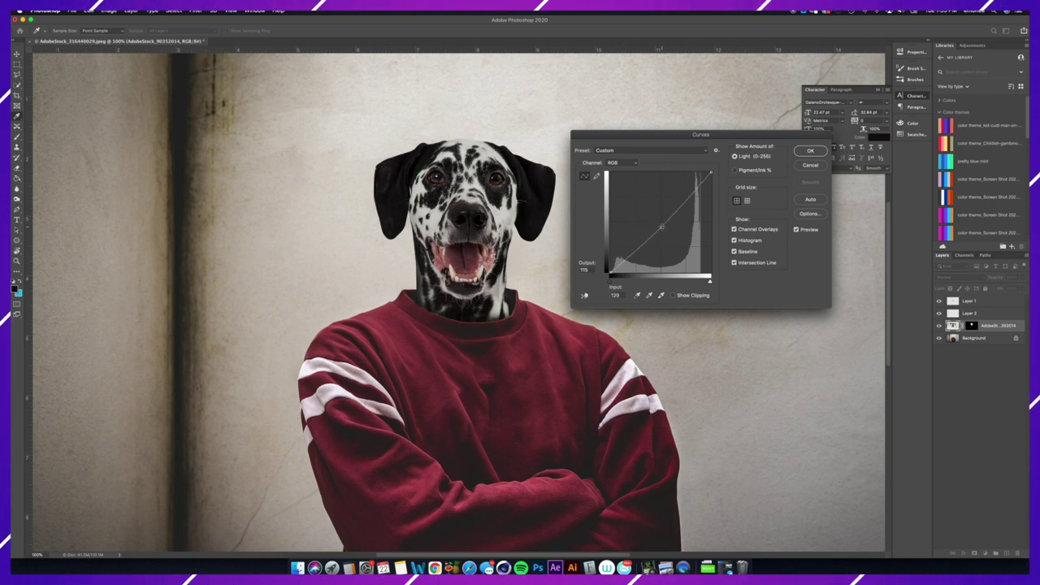
{"action": "left_click", "coordinate": [627, 169]}
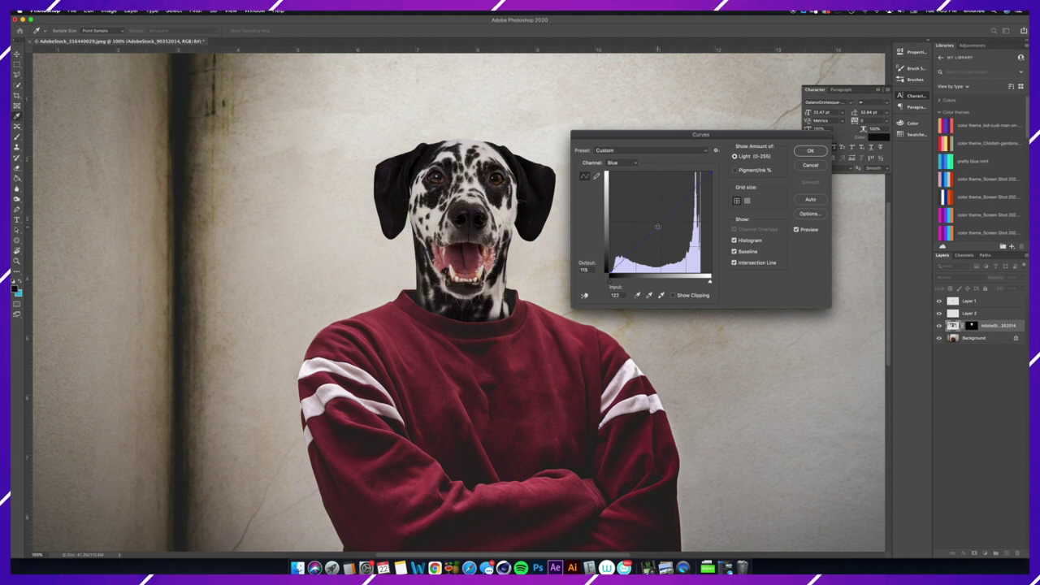
{"action": "key", "text": "Return"}
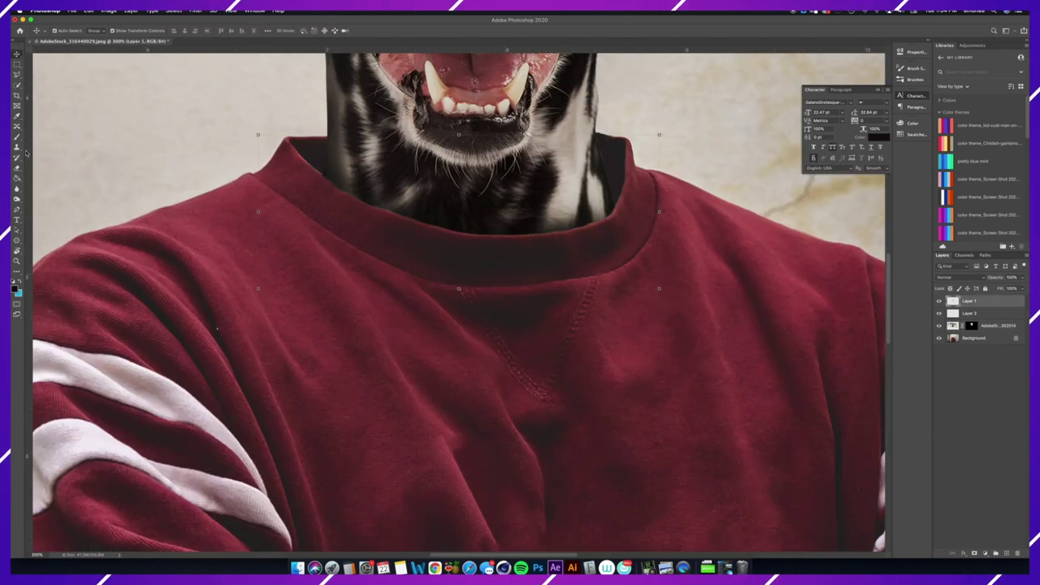
- Refine the sweatshirt collar's inner edge on Layer 1 and the dog layer's mask with the Eraser and Brush tools
{"action": "left_click", "coordinate": [17, 168]}
{"action": "scroll", "coordinate": [380, 185], "scroll_direction": "up", "scroll_amount": 2}
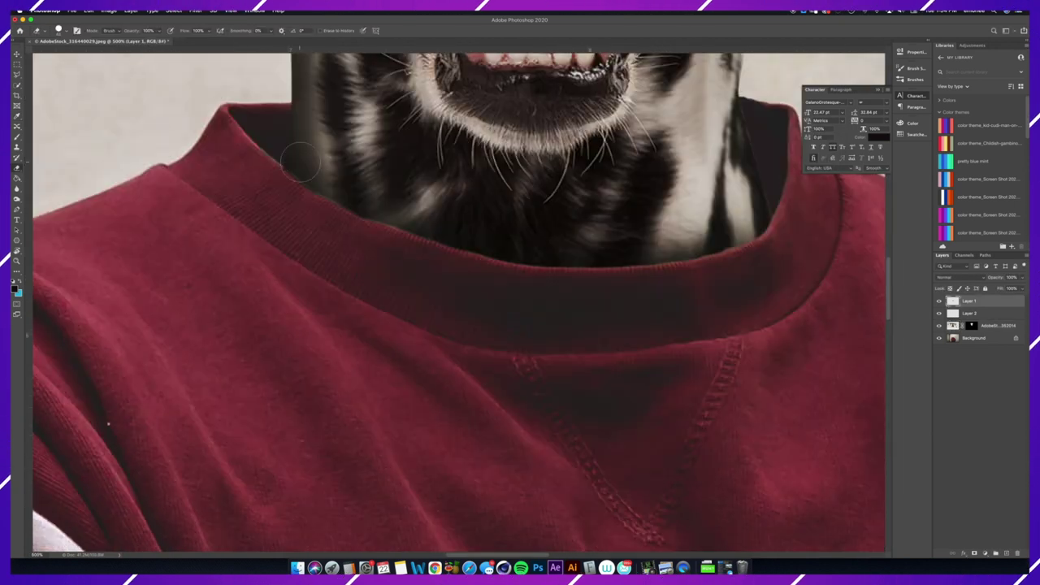
{"action": "left_click", "coordinate": [972, 325]}
{"action": "key", "text": "b"}
{"action": "key", "text": "e"}
{"action": "key", "text": "alt+]"}
{"action": "key", "text": "alt+]"}
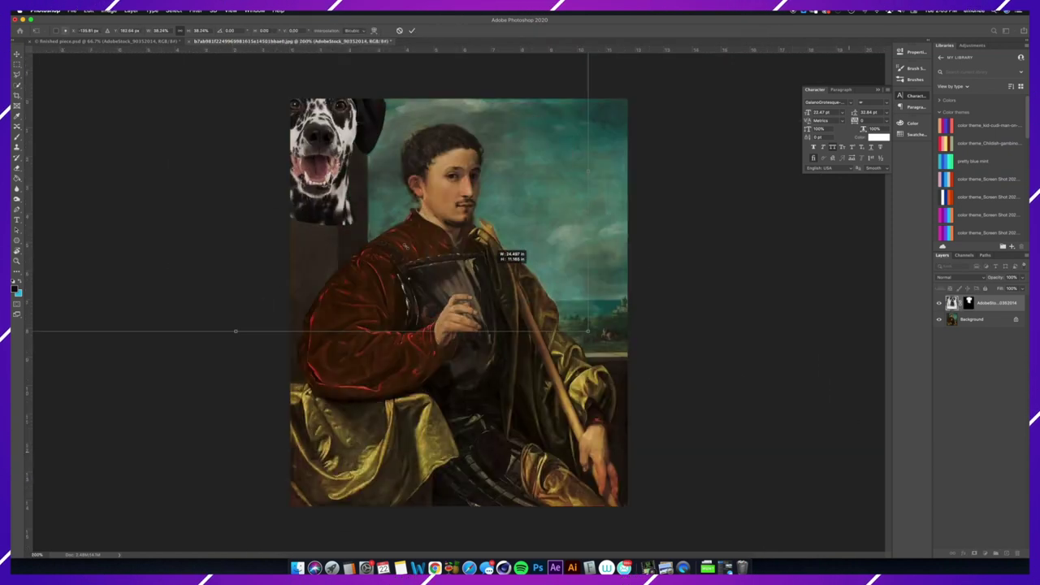
- Scale down the Dalmatian cut-out placed in the portrait painting document
{"action": "left_click_drag", "start_coordinate": [488, 251], "coordinate": [478, 208]}
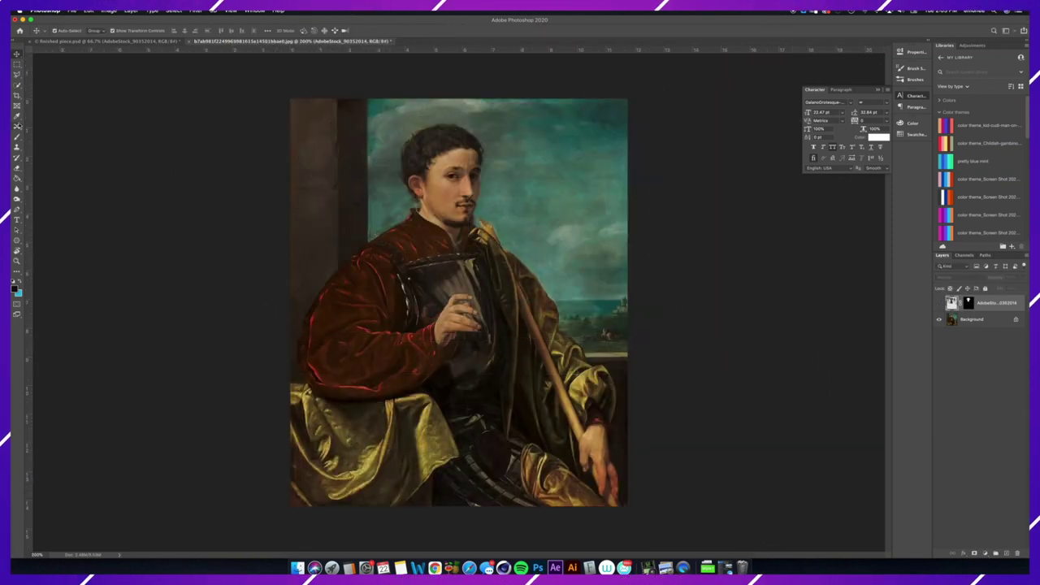
- Fill the selection around the man's head on the painting's Background layer to remove it, and deselect
{"action": "key", "text": "shift+BackSpace"}
{"action": "key", "text": "Return"}
{"action": "key", "text": "super+d"}
- Clean up the remains of the man's head above the collar with the Clone Stamp tool
{"action": "key", "text": "super+plus"}
{"action": "key", "text": "super+plus"}
{"action": "scroll", "coordinate": [502, 102], "scroll_direction": "up", "scroll_amount": 1}
{"action": "key", "text": "s"}
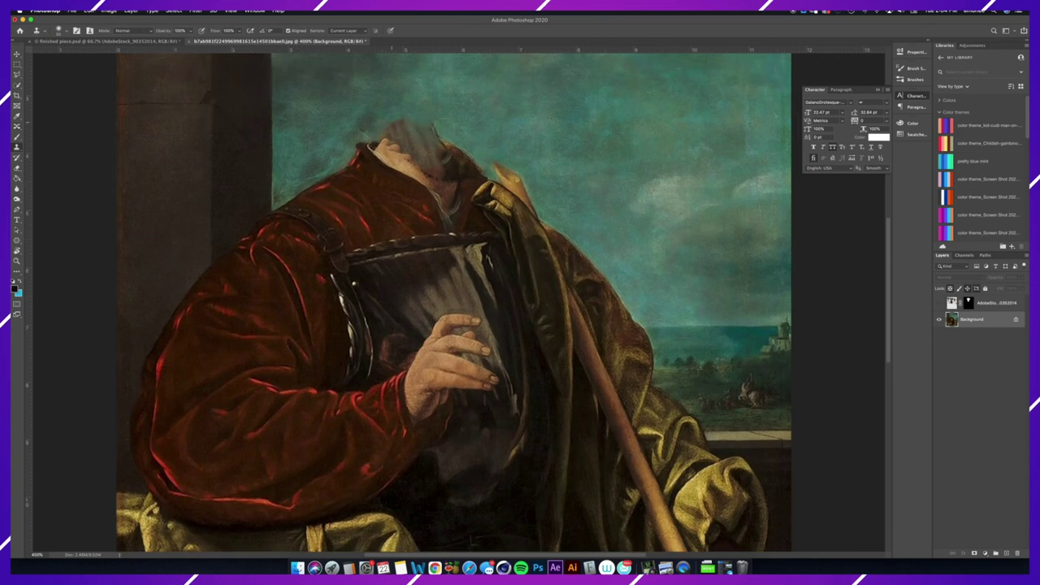
{"action": "left_click_drag", "start_coordinate": [431, 134], "coordinate": [398, 140]}
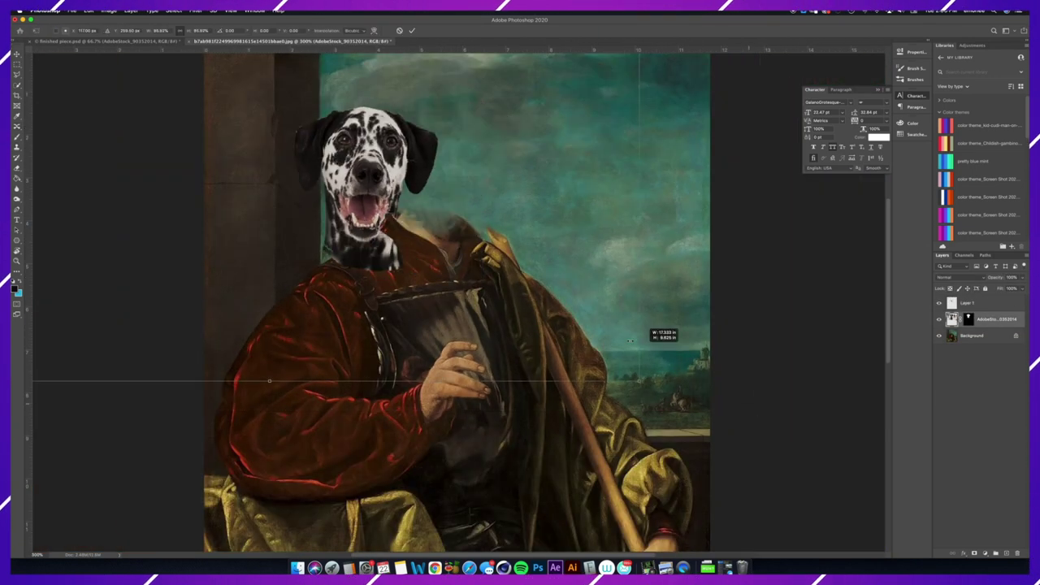
- Scale and reposition the Dalmatian head to fit the collar of the painted figure
{"action": "left_click_drag", "start_coordinate": [654, 344], "coordinate": [720, 378]}
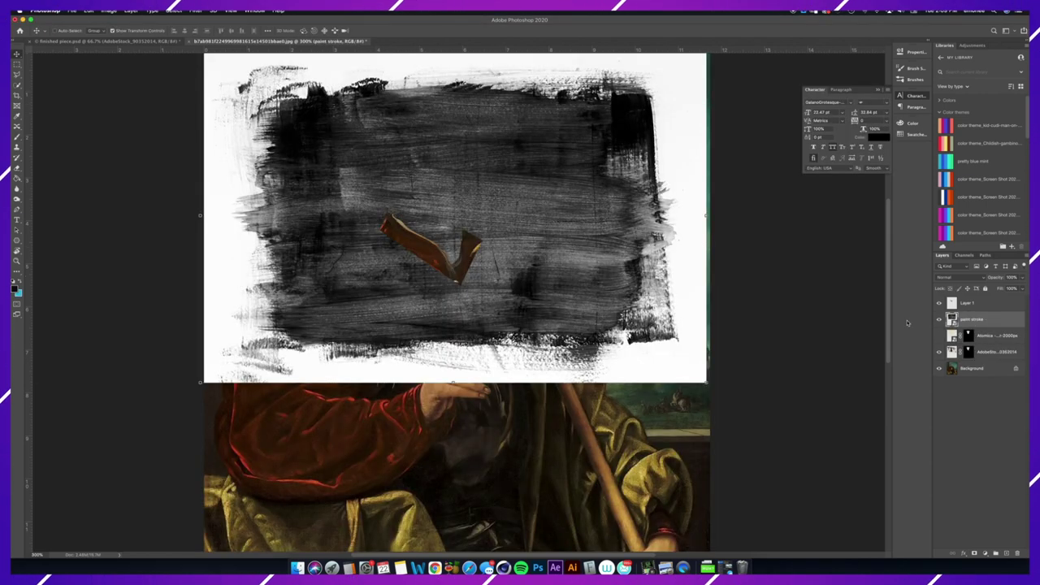
- Scale the paint stroke image down over the head area and mask it to the Dalmatian's outline
{"action": "key", "text": "super+t"}
{"action": "mouse_move", "coordinate": [706, 382]}
{"action": "left_mouse_down"}
{"action": "mouse_move", "coordinate": [669, 348]}
{"action": "mouse_move", "coordinate": [541, 291]}
{"action": "mouse_move", "coordinate": [534, 269]}
{"action": "mouse_move", "coordinate": [582, 242]}
{"action": "mouse_move", "coordinate": [591, 254]}
{"action": "left_mouse_up"}
{"action": "key", "text": "Return"}
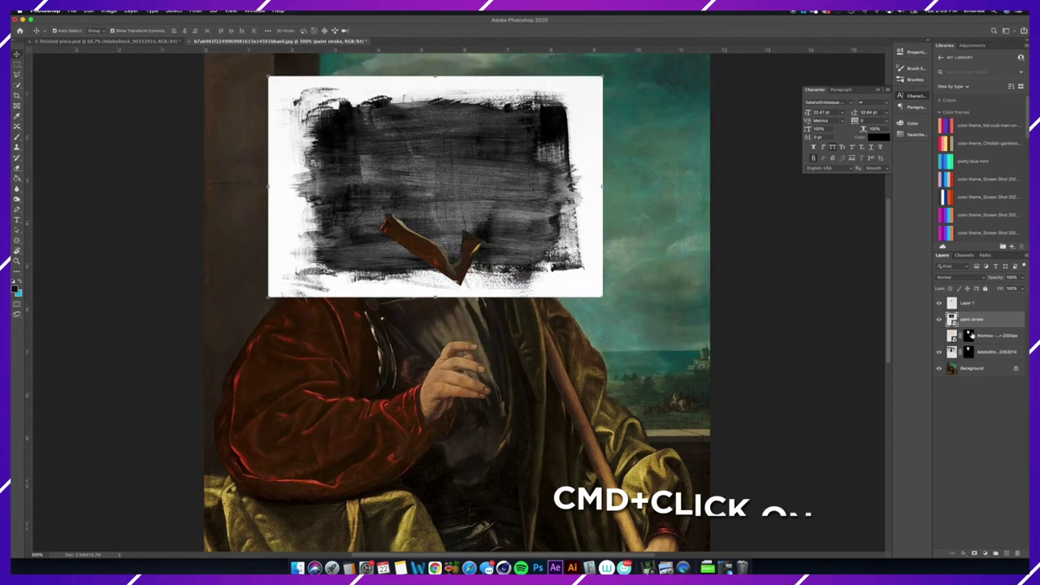
{"action": "left_click", "coordinate": [959, 343], "text": "super"}
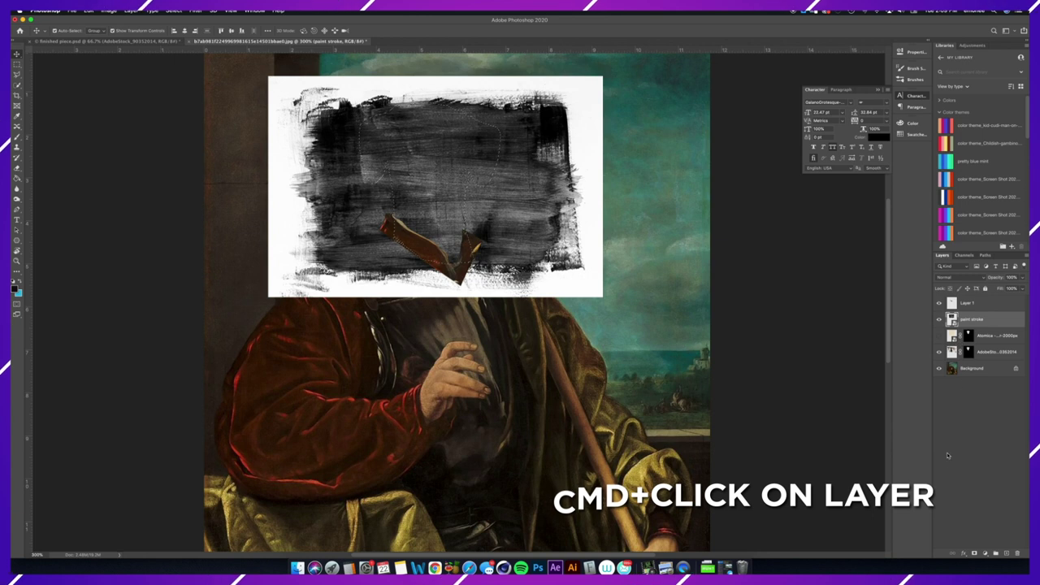
{"action": "left_click", "coordinate": [974, 554]}
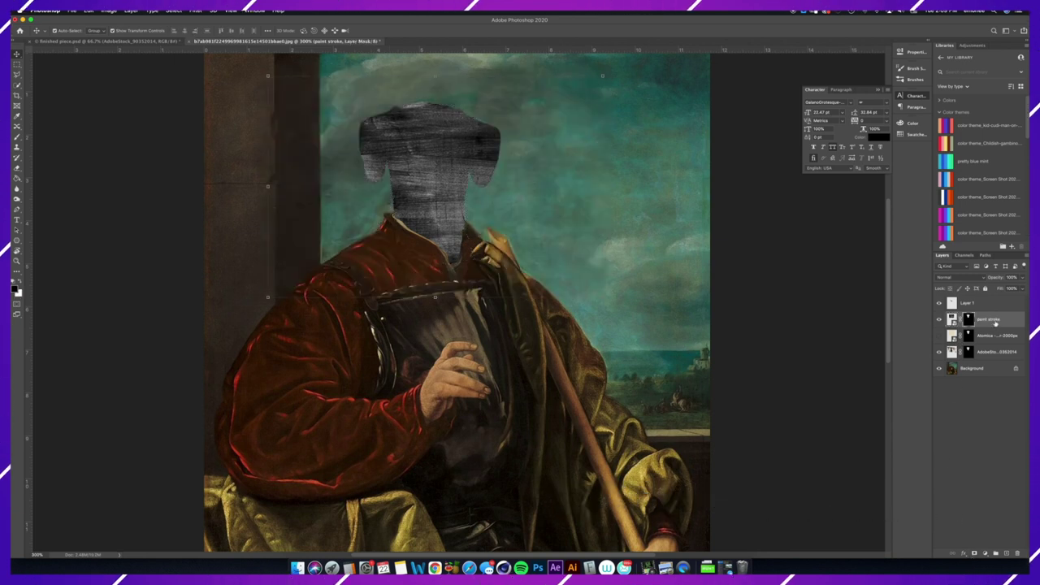
- Set the paint stroke layer's blend mode to Soft Light and its opacity to about 44%
{"action": "left_click", "coordinate": [961, 278]}
{"action": "left_click", "coordinate": [959, 305]}
{"action": "key", "text": "shift+plus"}
{"action": "key", "text": "shift+plus"}
{"action": "key", "text": "shift+plus"}
{"action": "key", "text": "shift+plus"}
{"action": "key", "text": "shift+plus"}
{"action": "key", "text": "shift+plus"}
{"action": "key", "text": "shift+plus"}
{"action": "key", "text": "shift+plus"}
{"action": "key", "text": "shift+plus"}
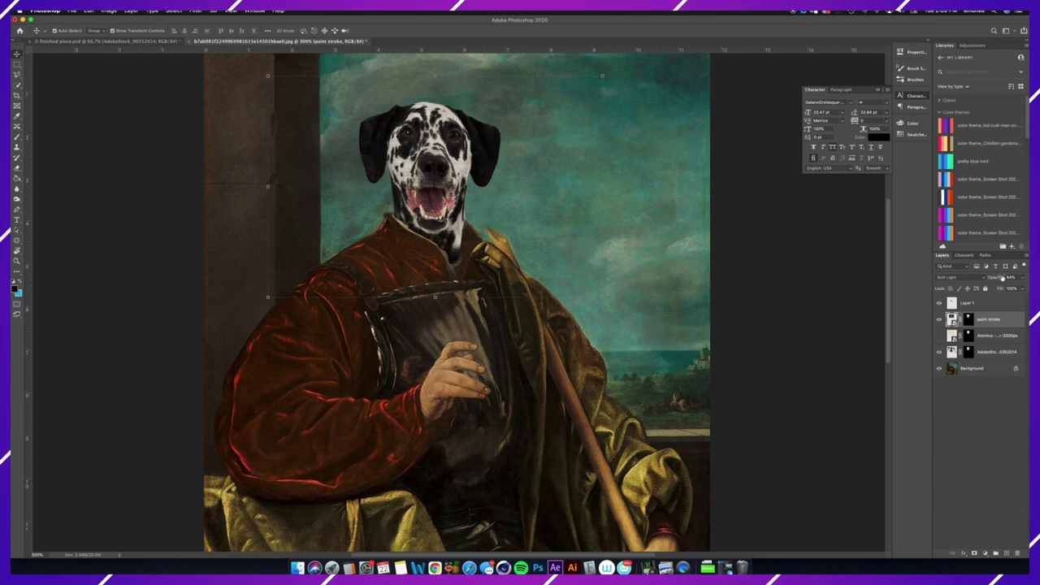
- Adjust the Dalmatian layer with Hue/Saturation, setting saturation to about -10 and raising lightness slightly
{"action": "left_click", "coordinate": [987, 351]}
{"action": "left_click", "coordinate": [109, 9]}
{"action": "key", "text": "super+u"}
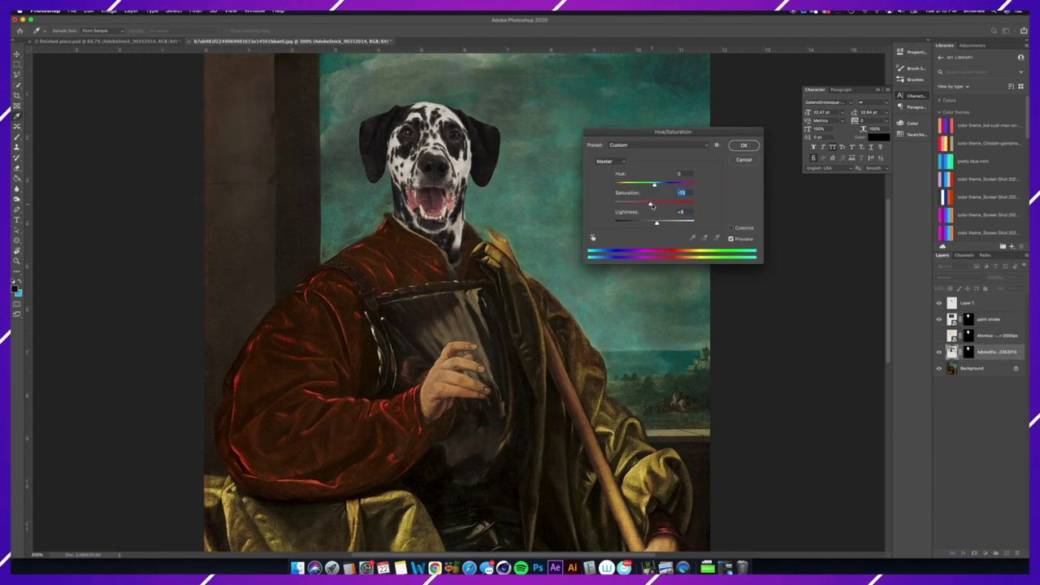